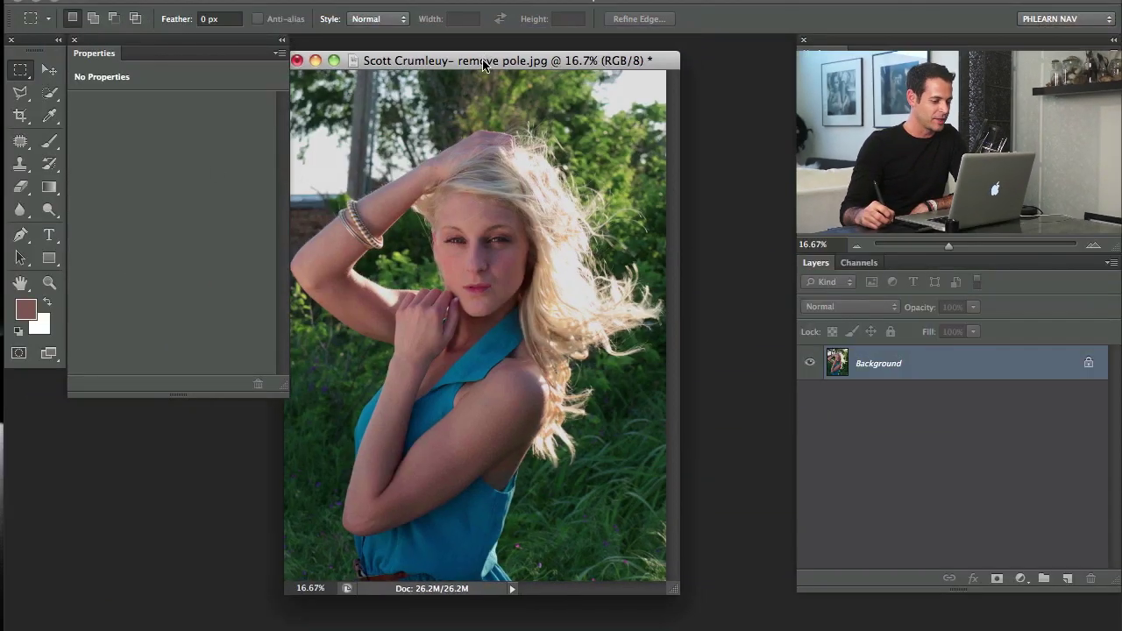
# - Add an empty Layer 1 above the Background and zoom in on the pole
pyautogui.press('f')
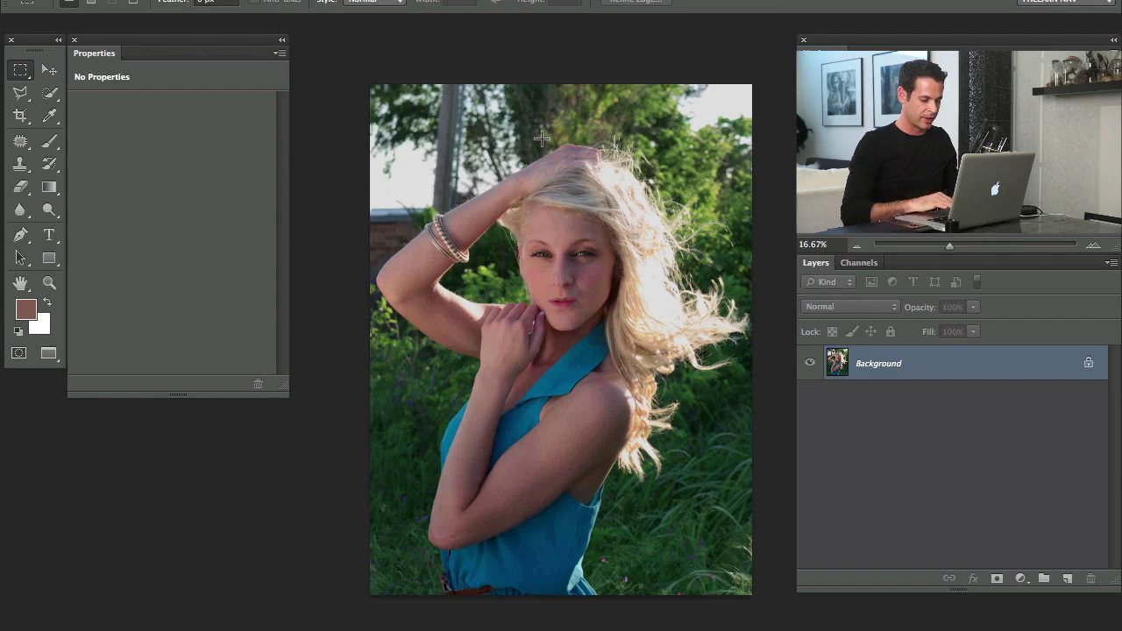
pyautogui.hotkey('ctrl', 'shift', 'alt', 'n')
pyautogui.hotkey('ctrl', '+')
pyautogui.hotkey('ctrl', '+')
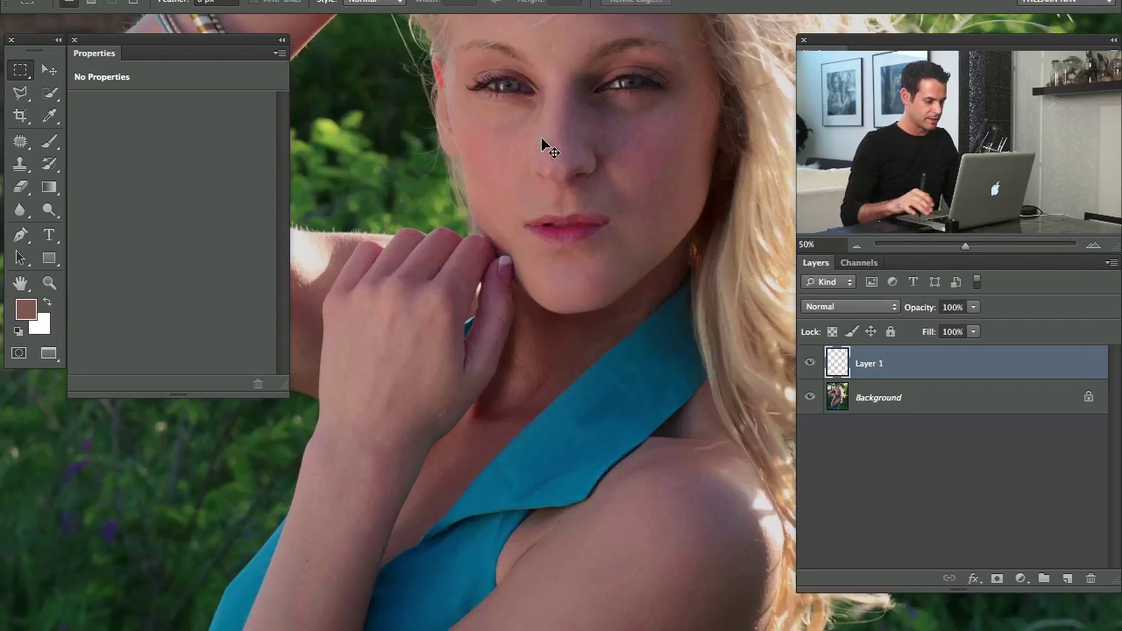
pyautogui.scroll(5, 483, 163)
pyautogui.hscroll(-4, 483, 163)
# - Clone sky over the pole's lower section with an enlarged Clone Stamp brush
pyautogui.press('s')
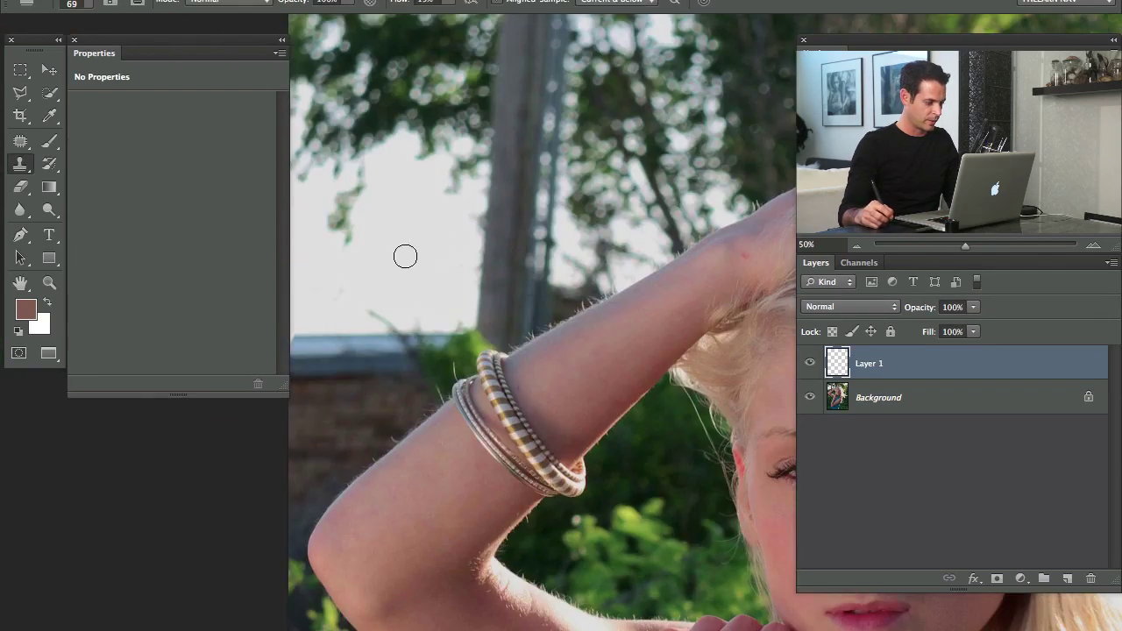
pyautogui.press(']')
pyautogui.press(']')
pyautogui.press(']')
pyautogui.press(']')
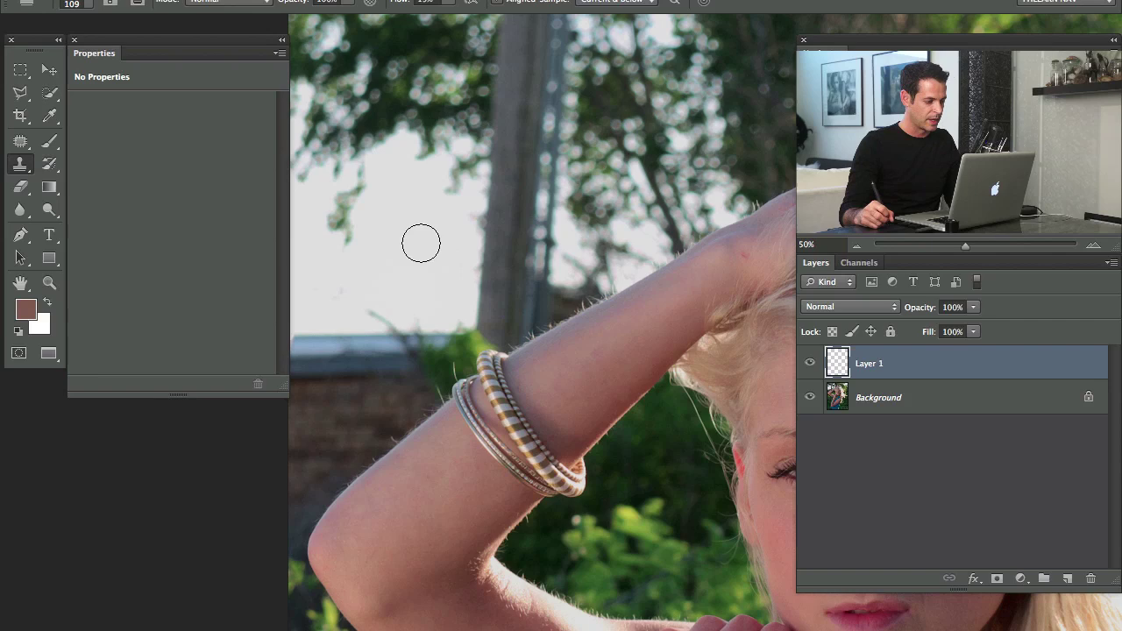
pyautogui.moveTo(479, 245)
pyautogui.mouseDown()
pyautogui.moveTo(446, 258)
pyautogui.moveTo(508, 261)
pyautogui.moveTo(476, 266)
pyautogui.moveTo(481, 250)
pyautogui.moveTo(488, 256)
pyautogui.mouseUp()
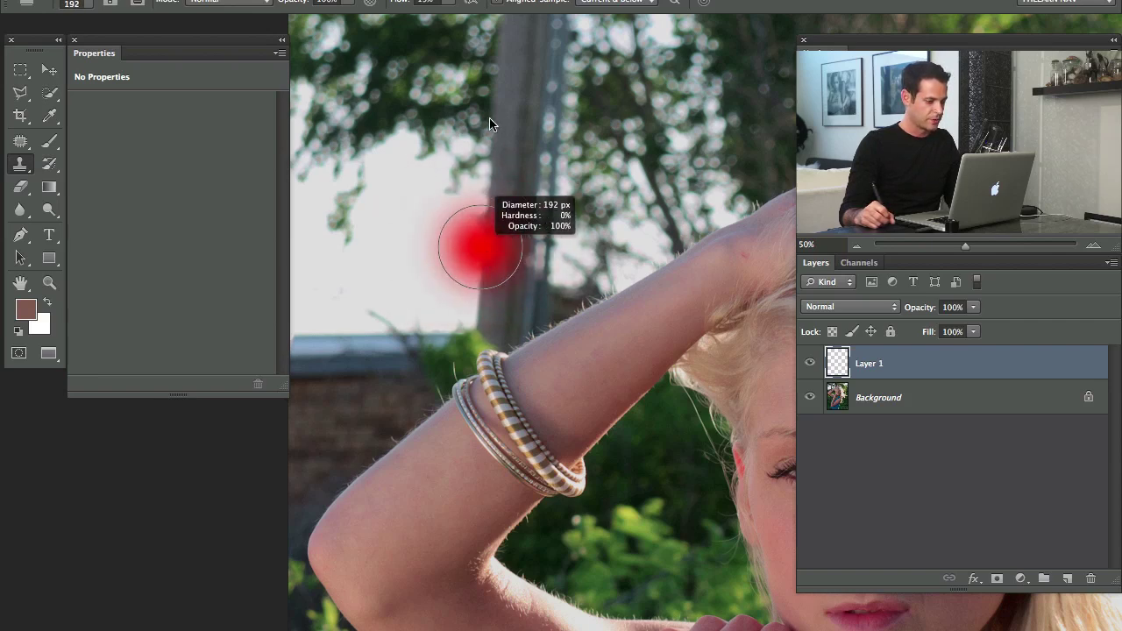
pyautogui.moveTo(490, 124)
pyautogui.mouseDown()
pyautogui.moveTo(485, 332)
pyautogui.moveTo(447, 300)
pyautogui.moveTo(440, 311)
pyautogui.mouseUp()
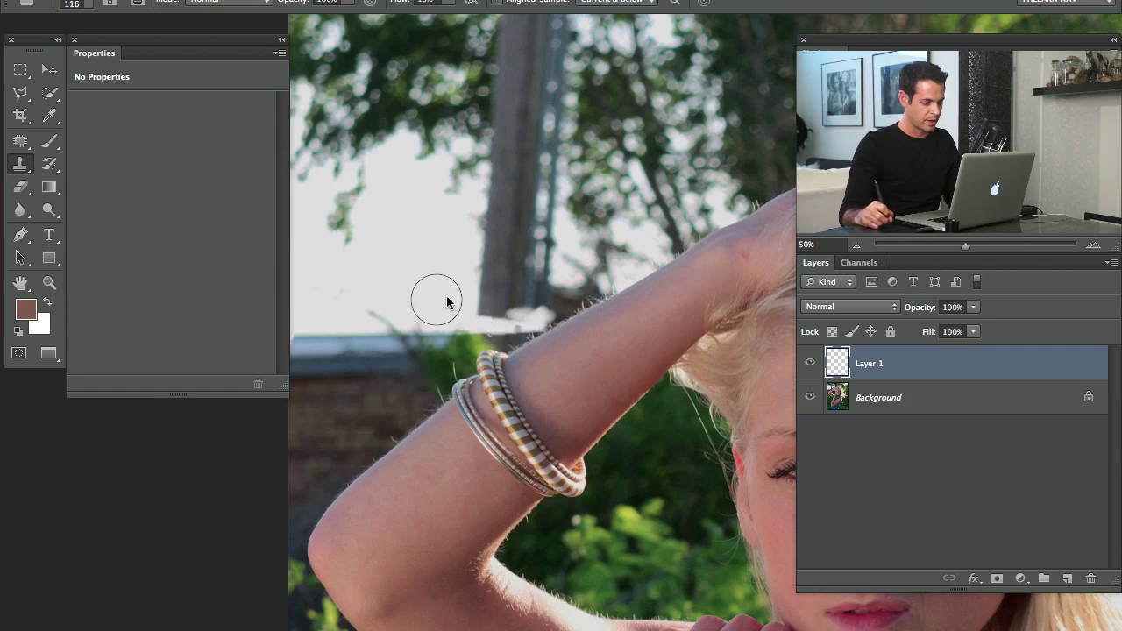
pyautogui.moveTo(489, 300)
pyautogui.mouseDown()
pyautogui.moveTo(503, 258)
pyautogui.moveTo(483, 289)
pyautogui.moveTo(490, 237)
pyautogui.moveTo(494, 264)
pyautogui.moveTo(524, 277)
pyautogui.moveTo(540, 245)
pyautogui.moveTo(498, 264)
pyautogui.moveTo(516, 247)
pyautogui.moveTo(527, 296)
pyautogui.moveTo(553, 286)
pyautogui.moveTo(533, 306)
pyautogui.moveTo(542, 301)
pyautogui.moveTo(518, 300)
pyautogui.moveTo(554, 300)
pyautogui.mouseUp()
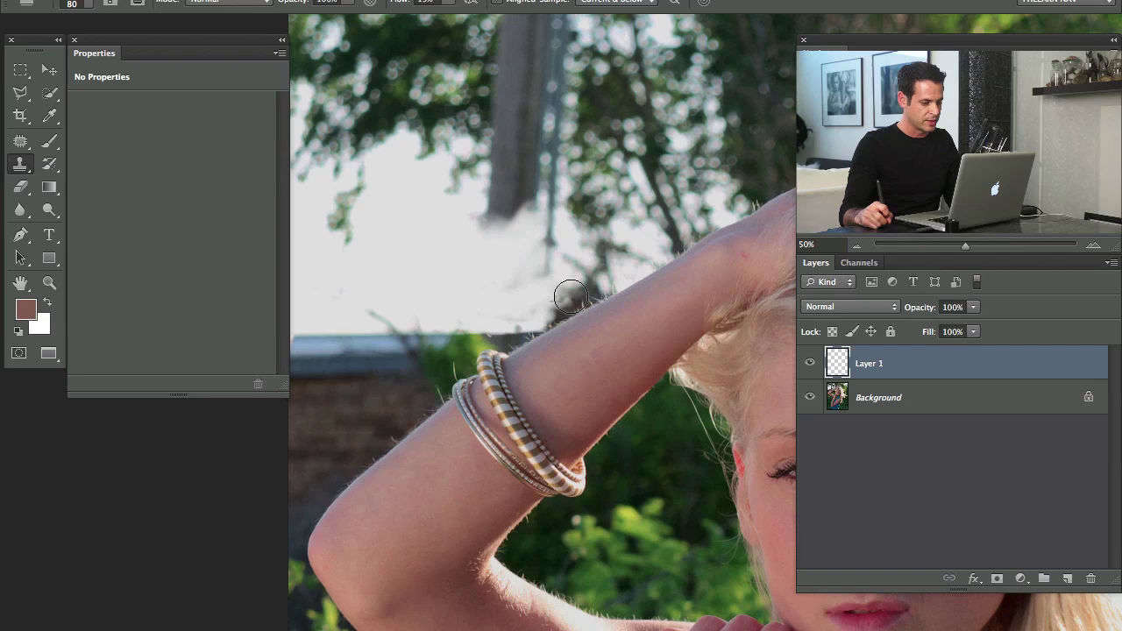
pyautogui.moveTo(526, 217)
pyautogui.mouseDown()
pyautogui.moveTo(499, 206)
pyautogui.moveTo(484, 231)
pyautogui.moveTo(506, 178)
pyautogui.moveTo(526, 206)
pyautogui.moveTo(513, 199)
pyautogui.moveTo(527, 193)
pyautogui.moveTo(525, 223)
pyautogui.moveTo(474, 230)
pyautogui.moveTo(526, 281)
pyautogui.moveTo(540, 279)
pyautogui.moveTo(545, 256)
pyautogui.moveTo(537, 227)
pyautogui.moveTo(560, 213)
pyautogui.moveTo(554, 247)
pyautogui.mouseUp()
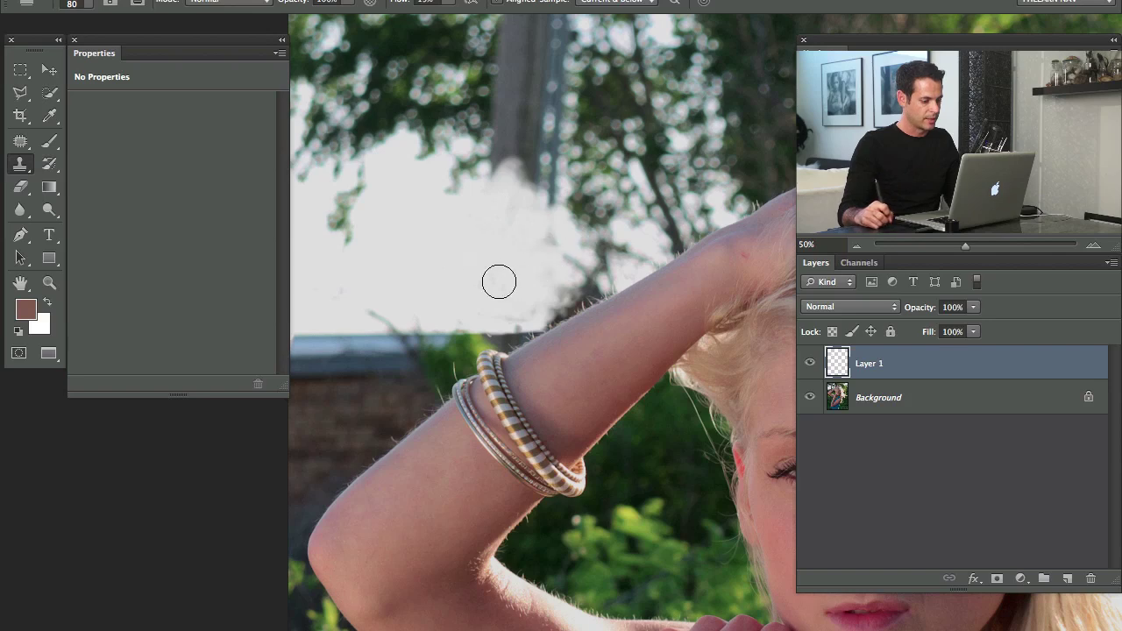
# - Clone sky over the lower grey pole and foliage over its upper part
pyautogui.moveTo(501, 217); pyautogui.dragTo(495, 303)
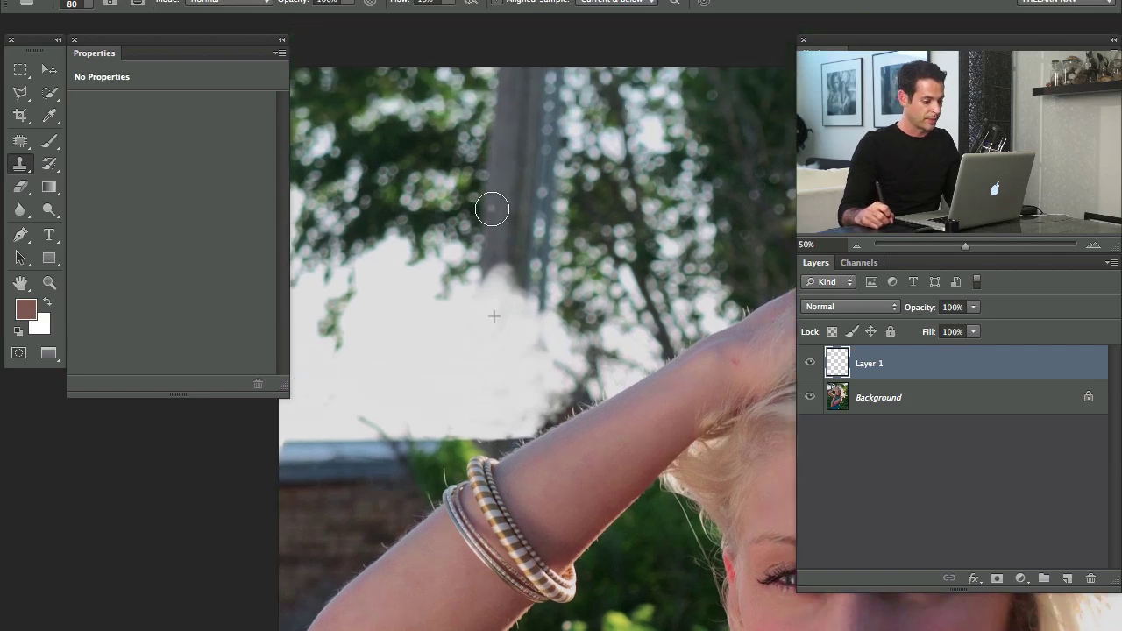
pyautogui.click(492, 209)
pyautogui.moveTo(506, 225)
pyautogui.mouseDown()
pyautogui.moveTo(504, 272)
pyautogui.moveTo(487, 272)
pyautogui.moveTo(486, 241)
pyautogui.moveTo(515, 291)
pyautogui.moveTo(538, 260)
pyautogui.moveTo(532, 309)
pyautogui.moveTo(533, 243)
pyautogui.moveTo(484, 205)
pyautogui.moveTo(463, 175)
pyautogui.mouseUp()
pyautogui.moveTo(552, 232)
pyautogui.mouseDown()
pyautogui.moveTo(523, 166)
pyautogui.moveTo(501, 158)
pyautogui.moveTo(520, 108)
pyautogui.moveTo(545, 191)
pyautogui.moveTo(541, 148)
pyautogui.moveTo(513, 109)
pyautogui.moveTo(496, 124)
pyautogui.moveTo(505, 86)
pyautogui.moveTo(481, 94)
pyautogui.moveTo(506, 102)
pyautogui.moveTo(507, 79)
pyautogui.moveTo(527, 66)
pyautogui.moveTo(536, 92)
pyautogui.moveTo(527, 89)
pyautogui.moveTo(568, 92)
pyautogui.mouseUp()
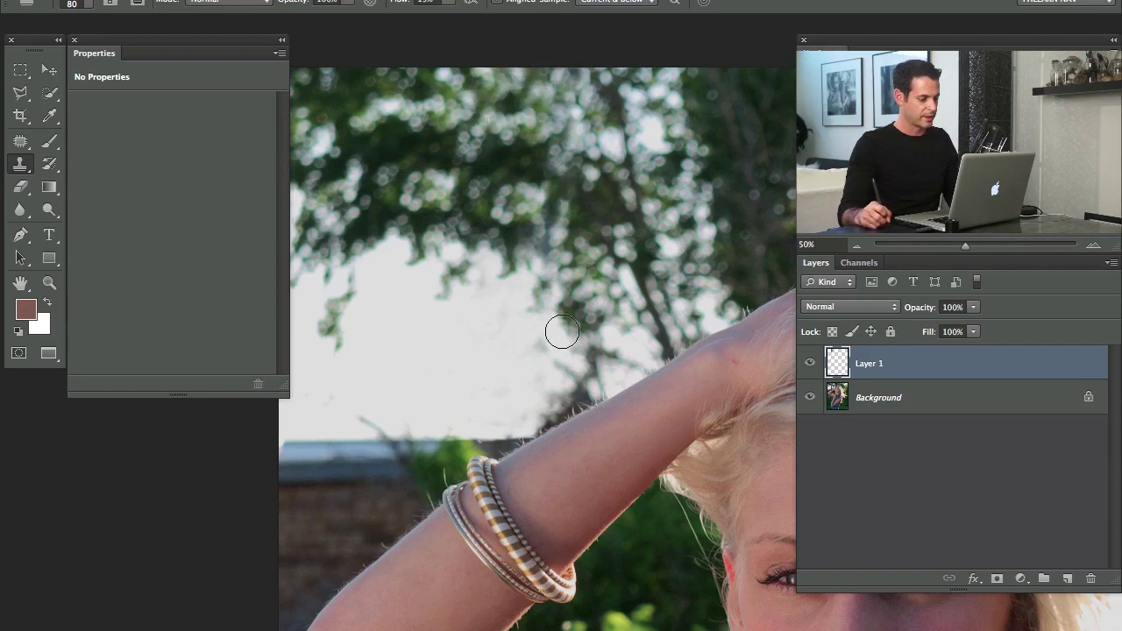
# - Zoom out and centre the portrait to confirm the pole is gone
pyautogui.scroll(-3, 562, 331)
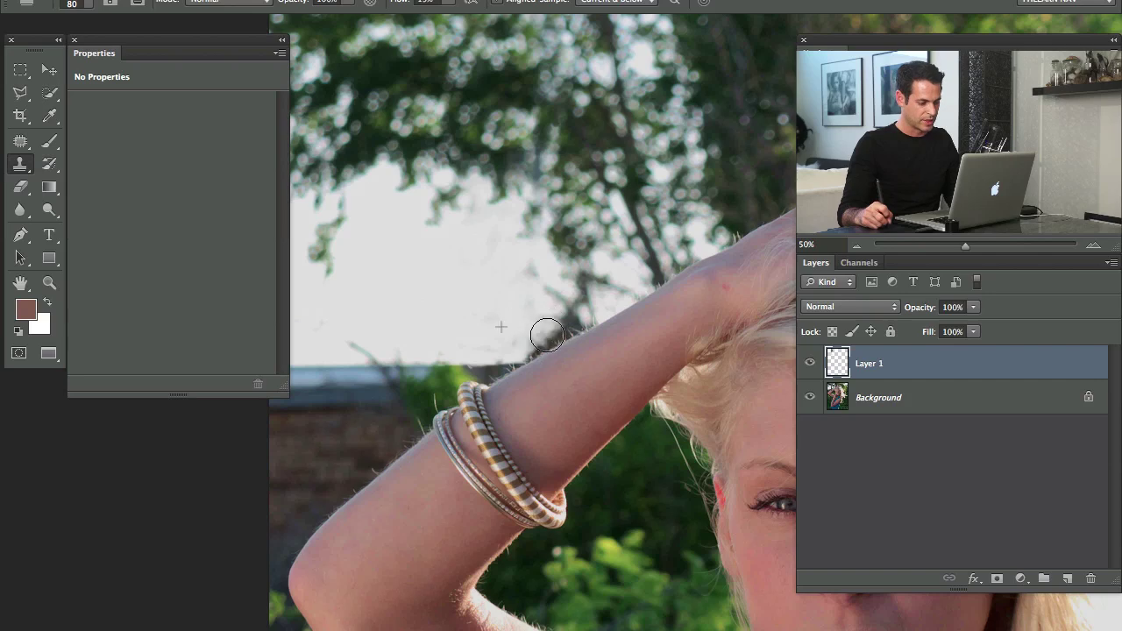
pyautogui.moveTo(528, 276); pyautogui.dragTo(525, 309)
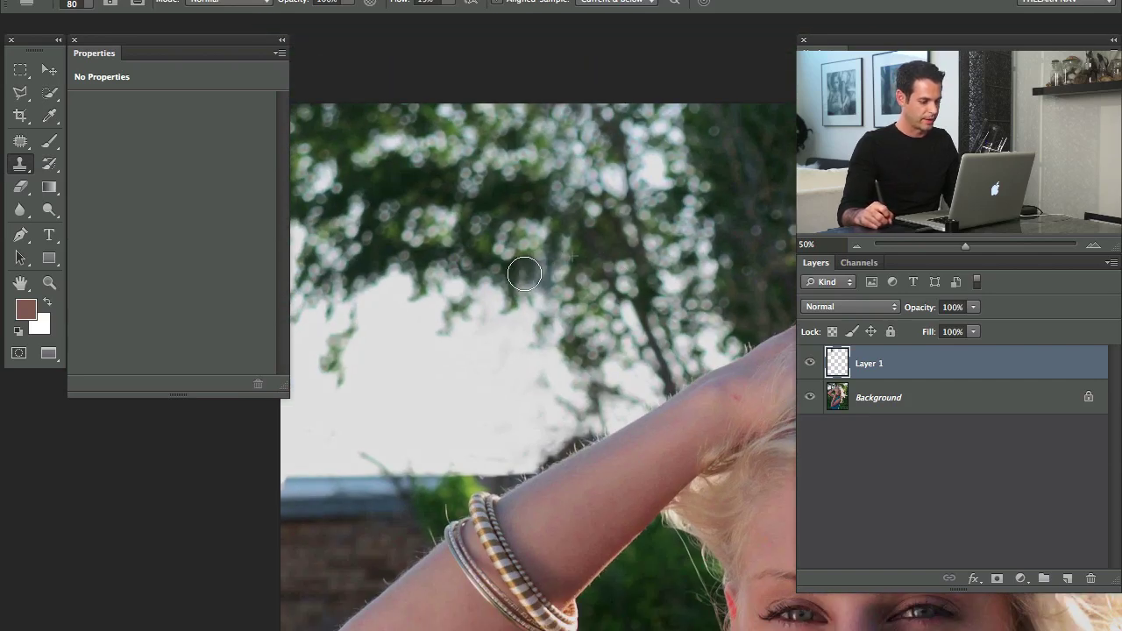
pyautogui.scroll(-5, 535, 272)
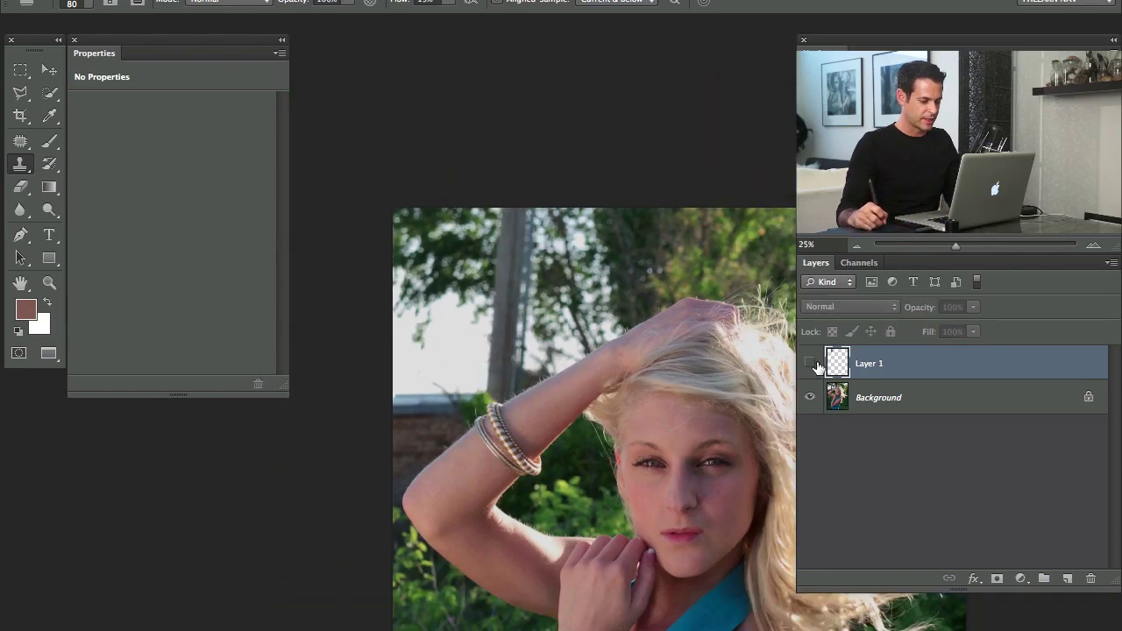
pyautogui.moveTo(613, 495); pyautogui.dragTo(481, 223)
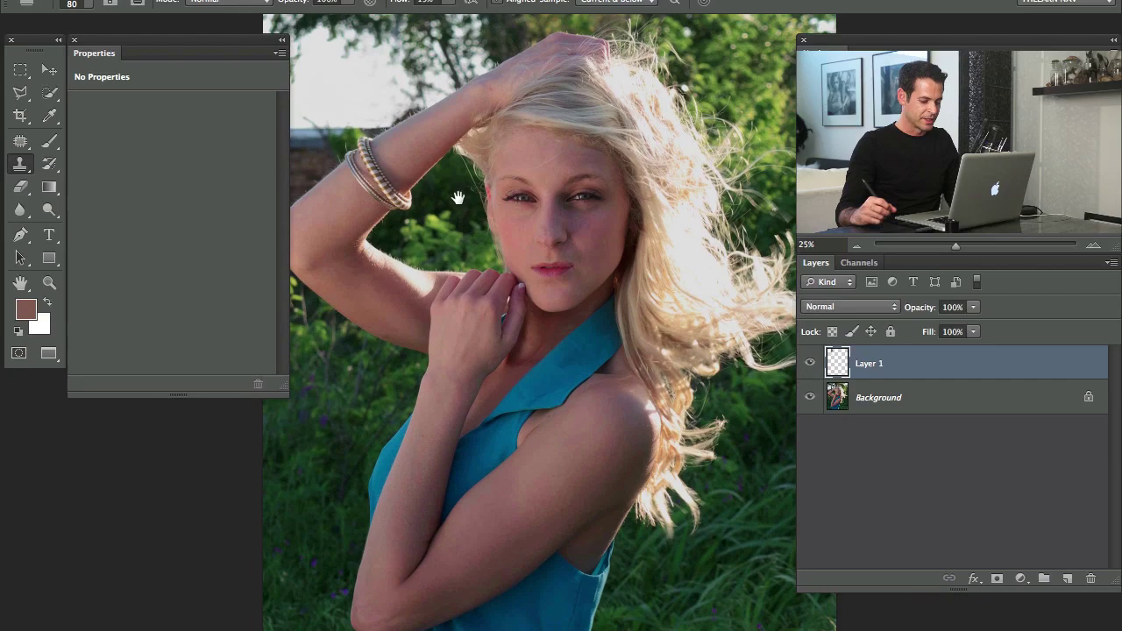
pyautogui.scroll(-1, 440, 196)
pyautogui.moveTo(593, 260); pyautogui.dragTo(542, 264)
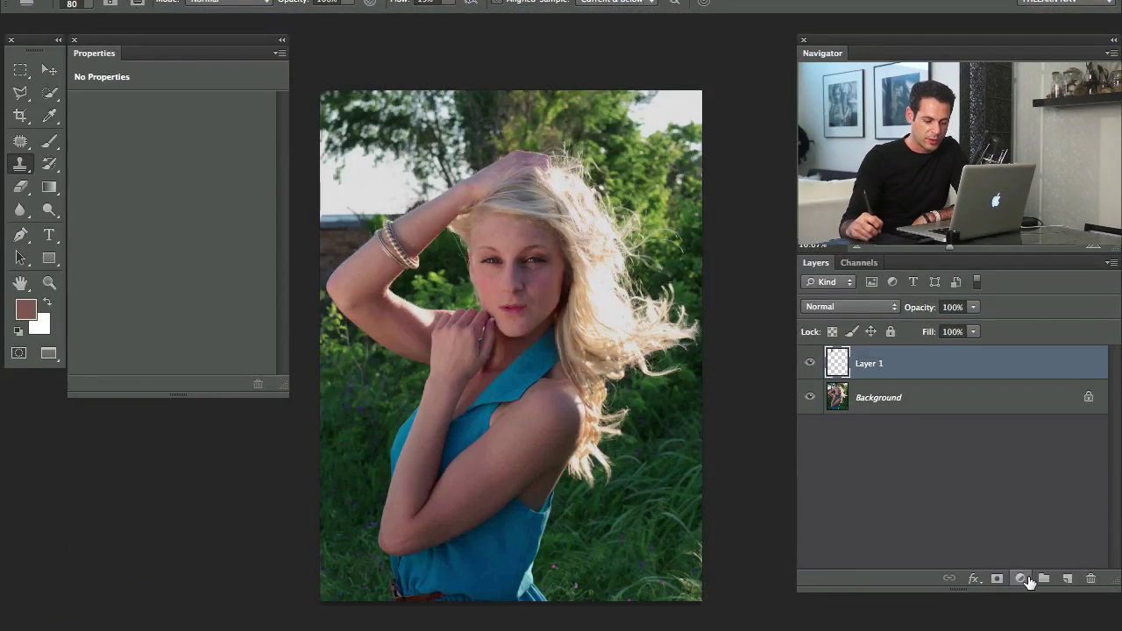
# - Add a Selective Color layer with Reds at Cyan -5, Magenta -8, Yellow +45, Black +65
pyautogui.click(1023, 580)
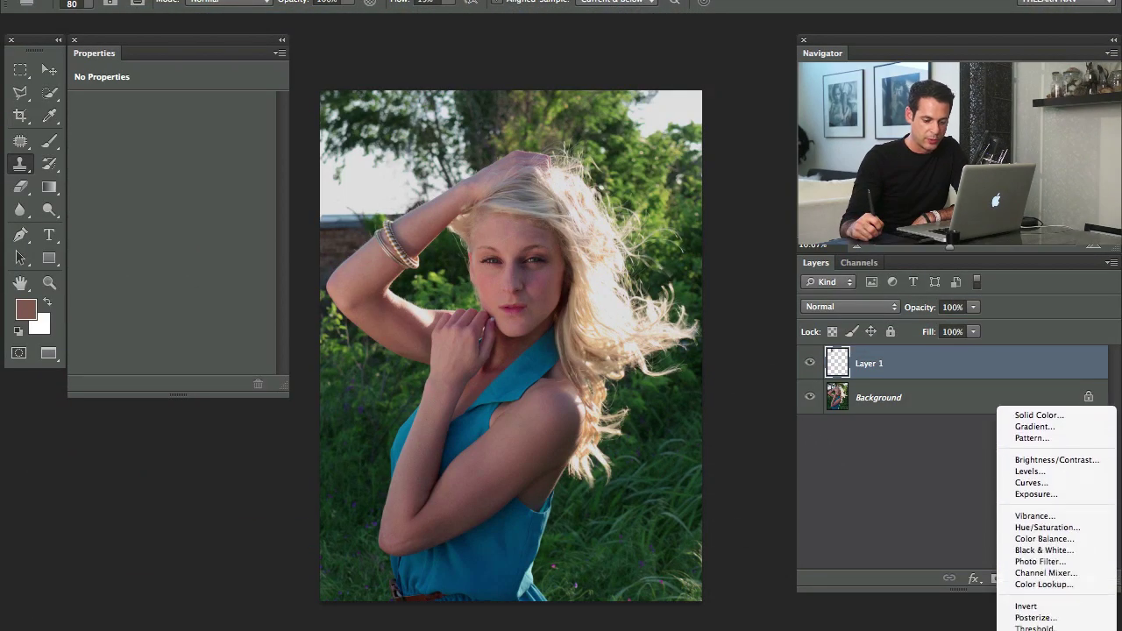
pyautogui.click(1039, 630)
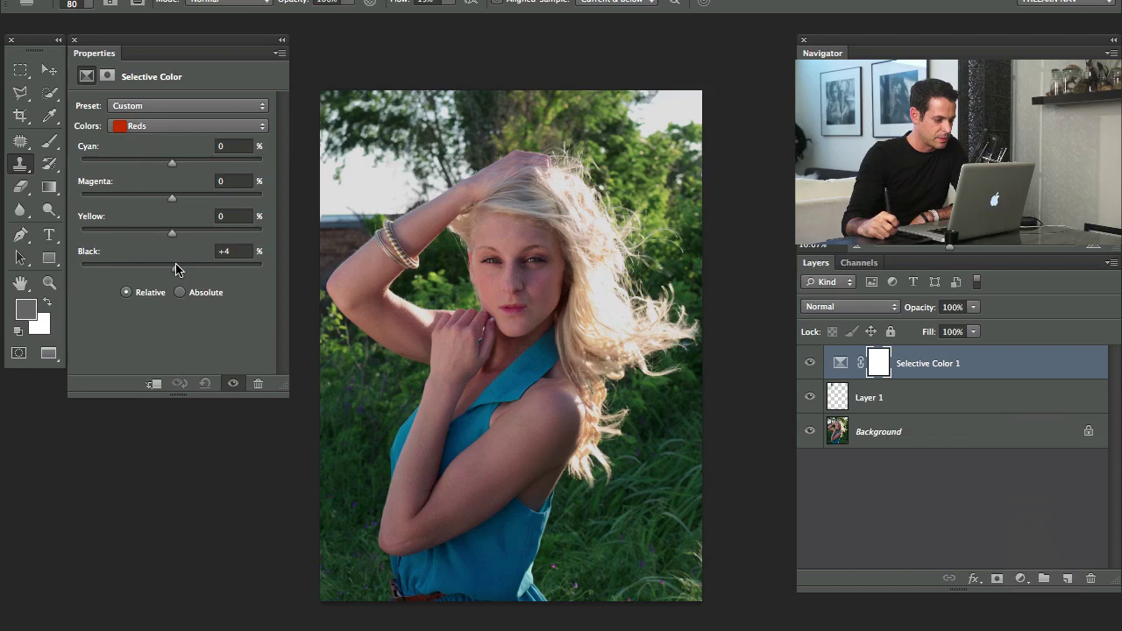
pyautogui.moveTo(175, 269); pyautogui.dragTo(82, 303)
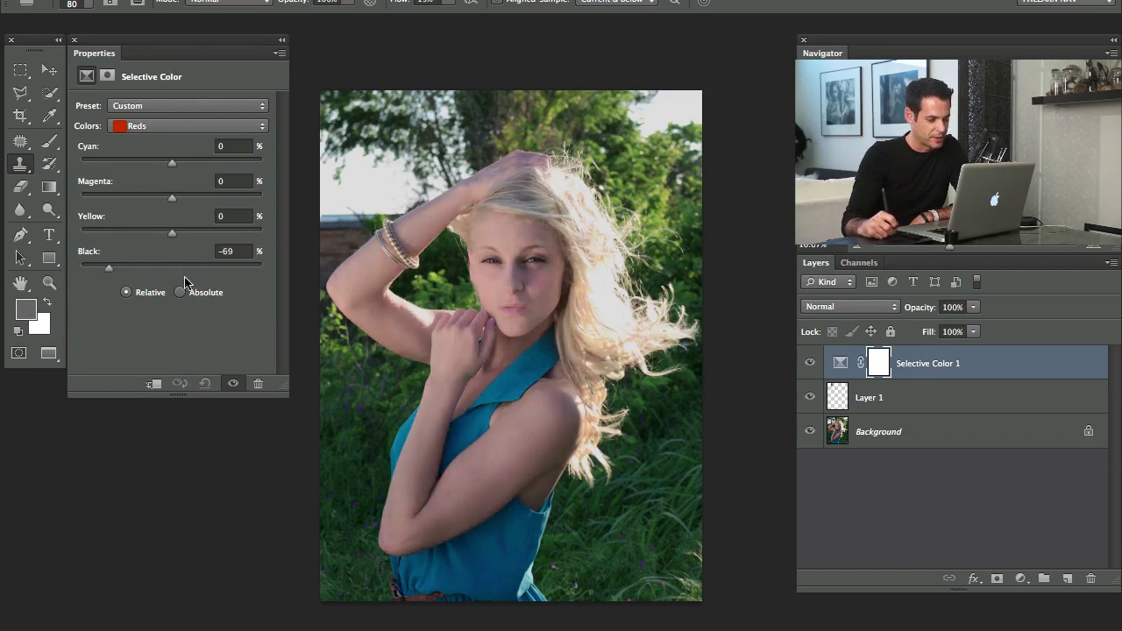
pyautogui.moveTo(185, 268); pyautogui.dragTo(228, 287)
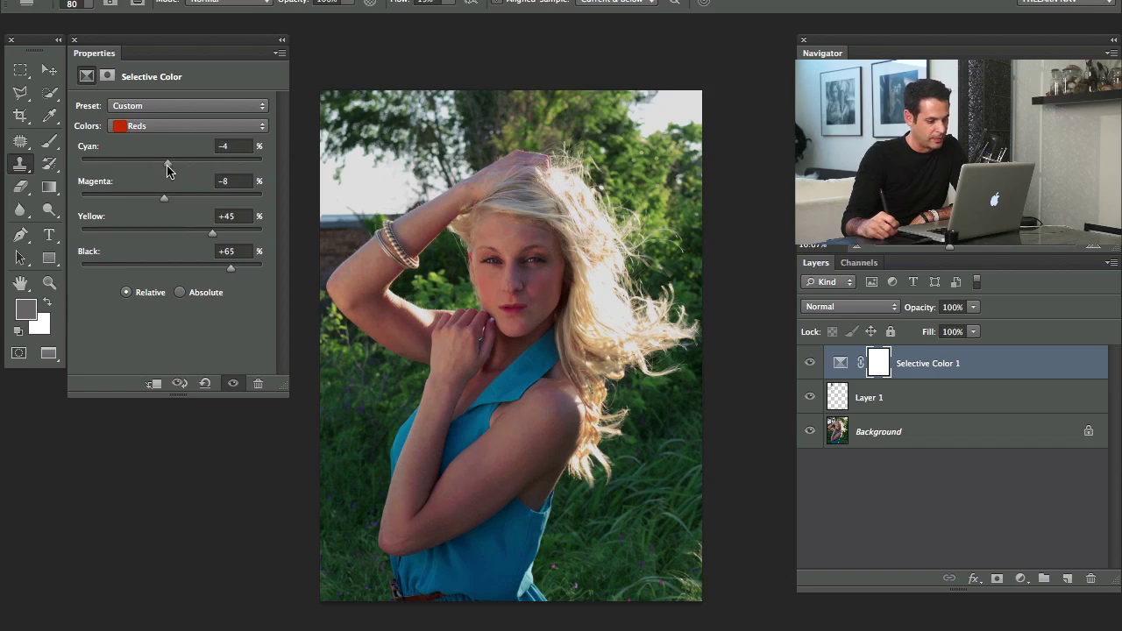
# - Toggle the Selective Color layer's visibility to compare before and after
pyautogui.click(810, 362)
pyautogui.click(810, 362)
pyautogui.click(810, 362)
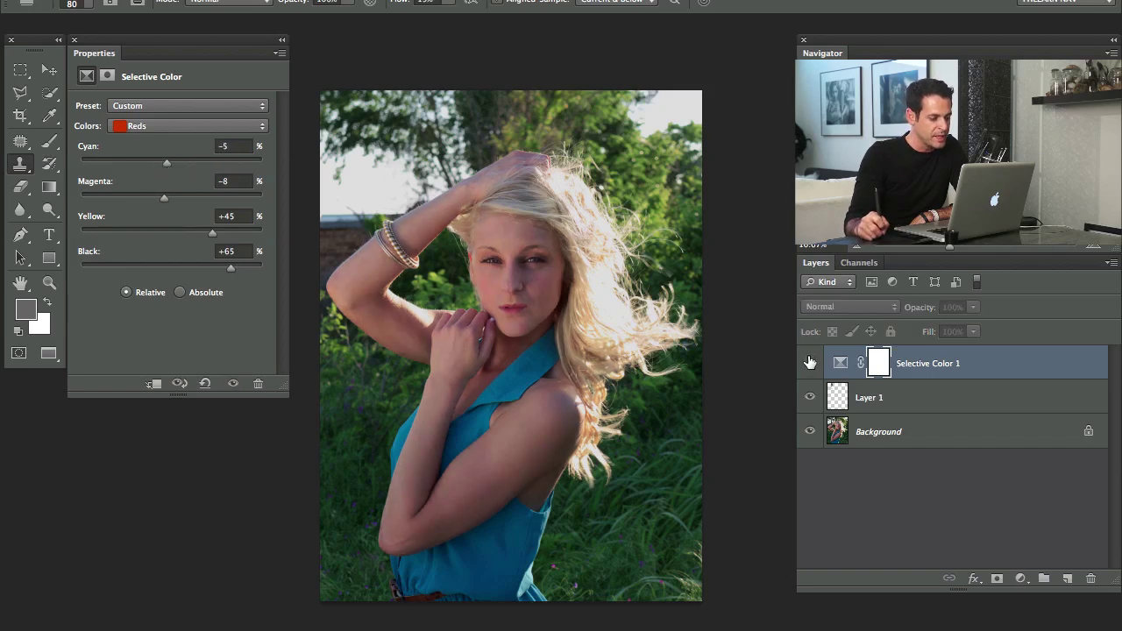
pyautogui.click(810, 362)
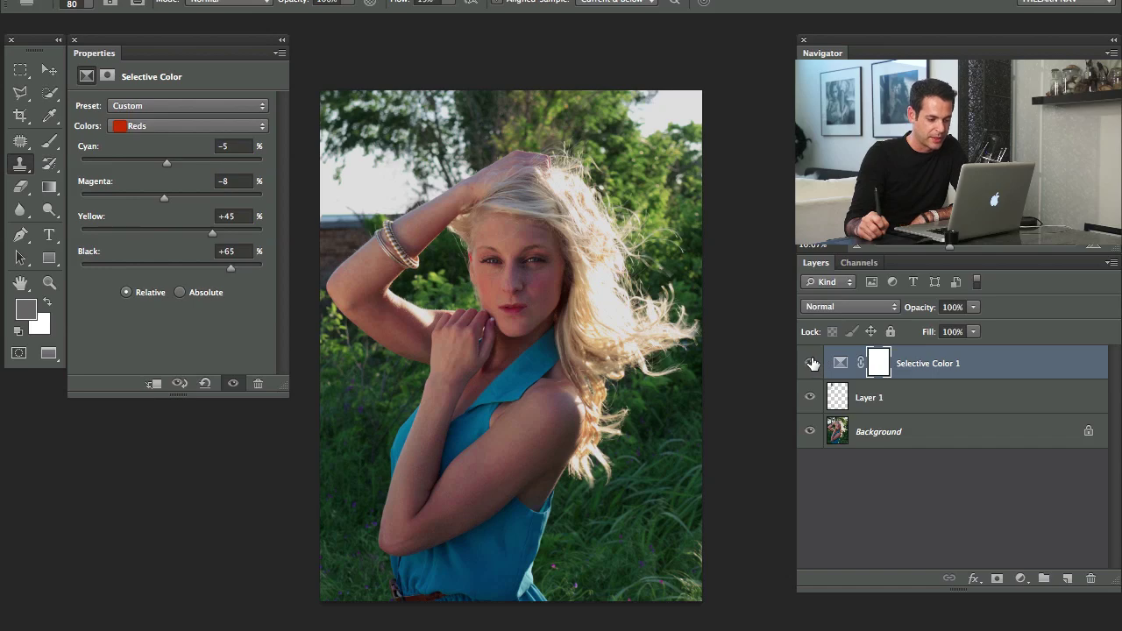
pyautogui.click(810, 362)
pyautogui.click(810, 363)
# - Add empty Layer 2, then Color Range-select her shoulder skin tones at Fuzziness 102
pyautogui.click(1068, 580)
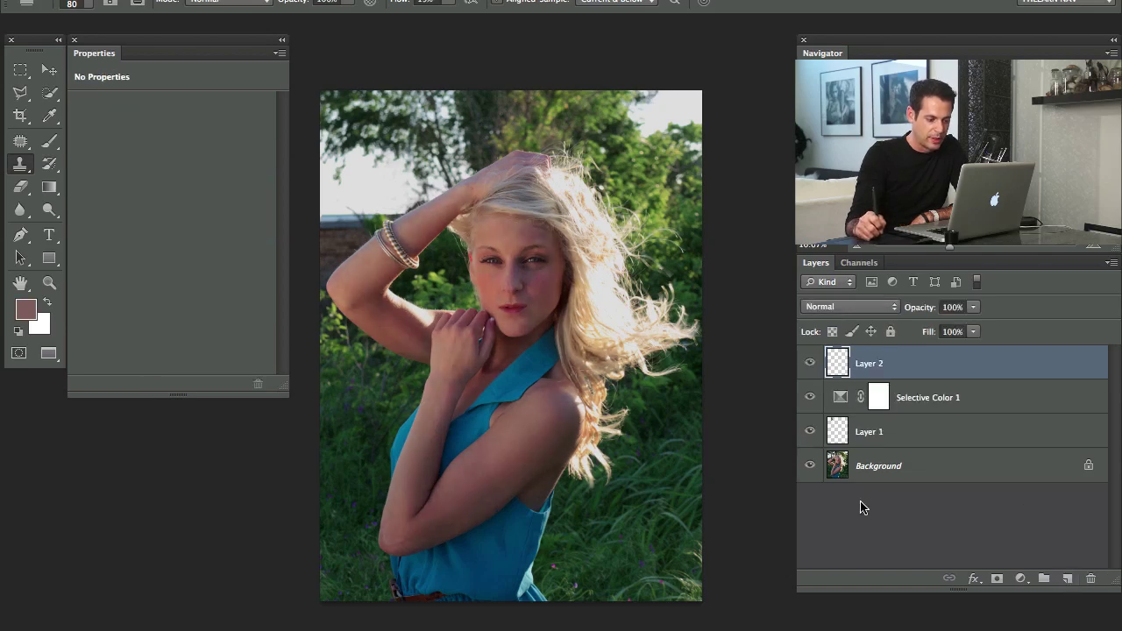
pyautogui.click(364, 2)
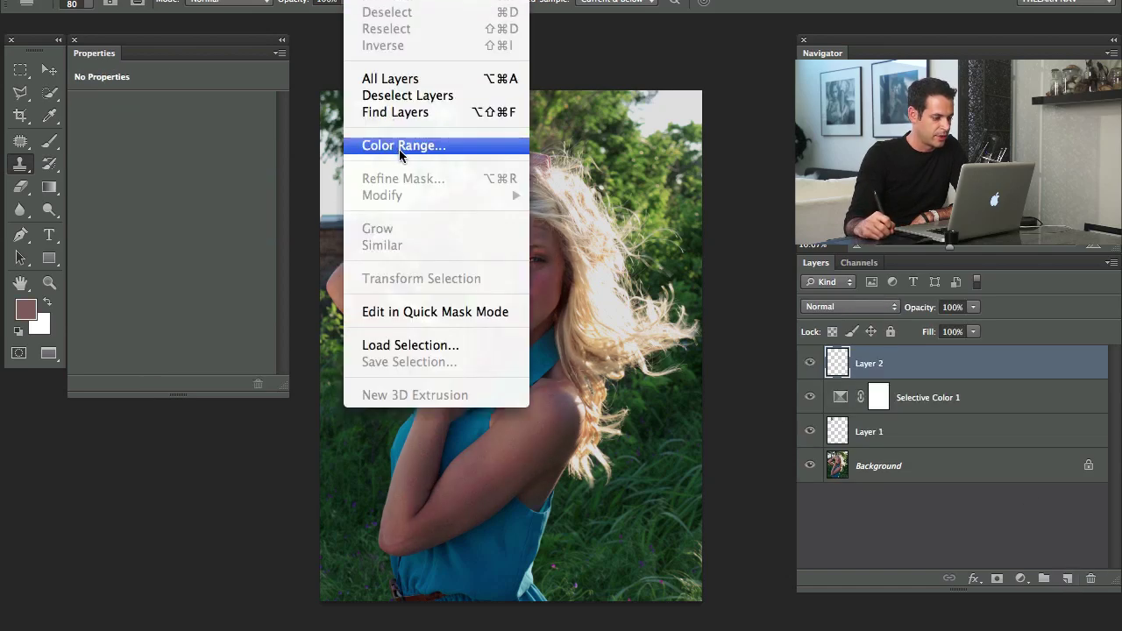
pyautogui.click(400, 143)
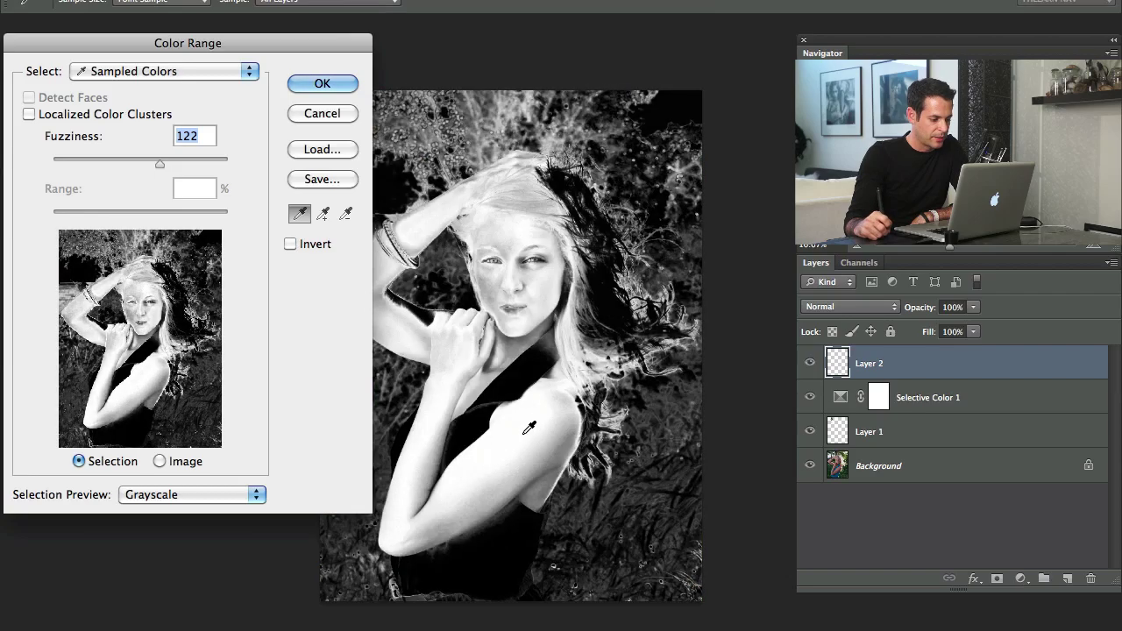
pyautogui.click(513, 438)
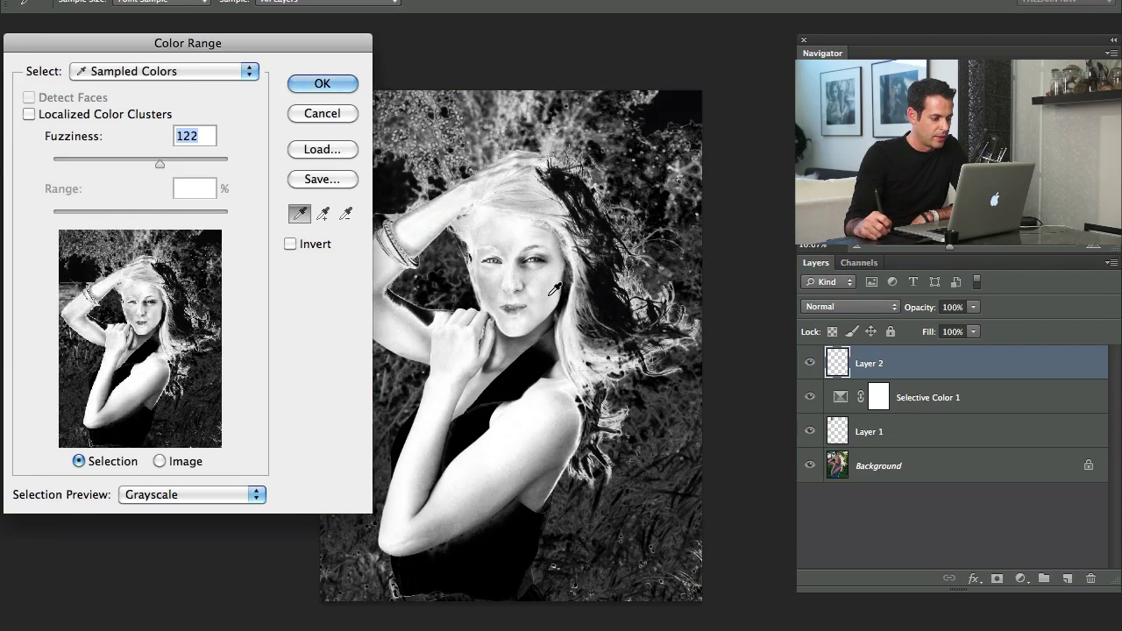
pyautogui.moveTo(250, 30)
pyautogui.mouseDown()
pyautogui.moveTo(334, 30)
pyautogui.moveTo(245, 40)
pyautogui.mouseUp()
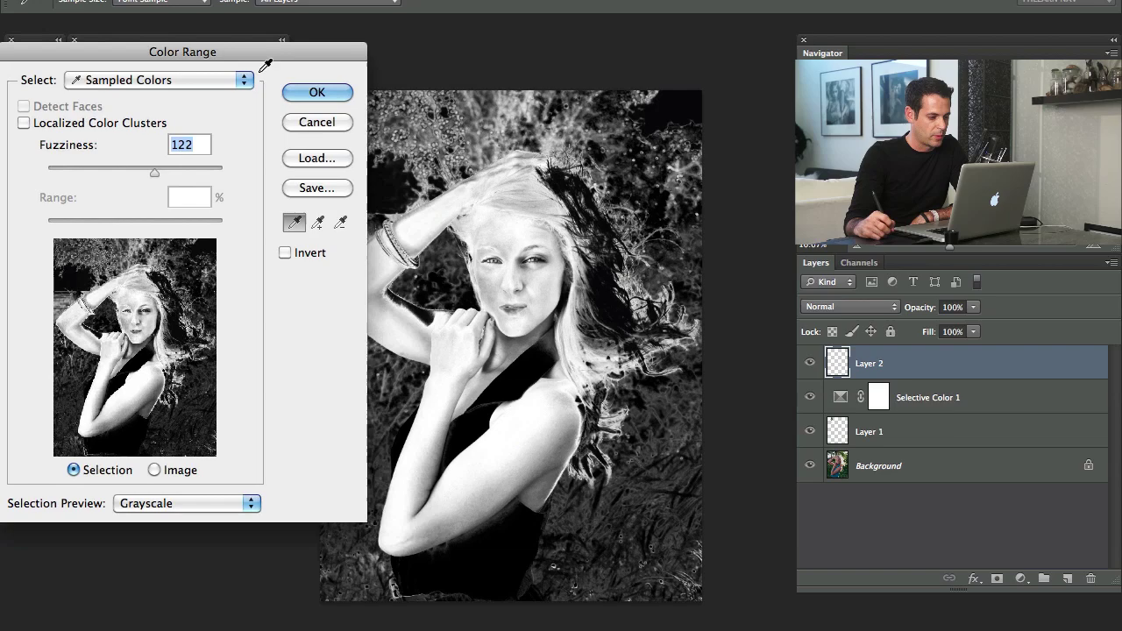
pyautogui.moveTo(155, 171)
pyautogui.mouseDown()
pyautogui.moveTo(212, 170)
pyautogui.moveTo(136, 171)
pyautogui.mouseUp()
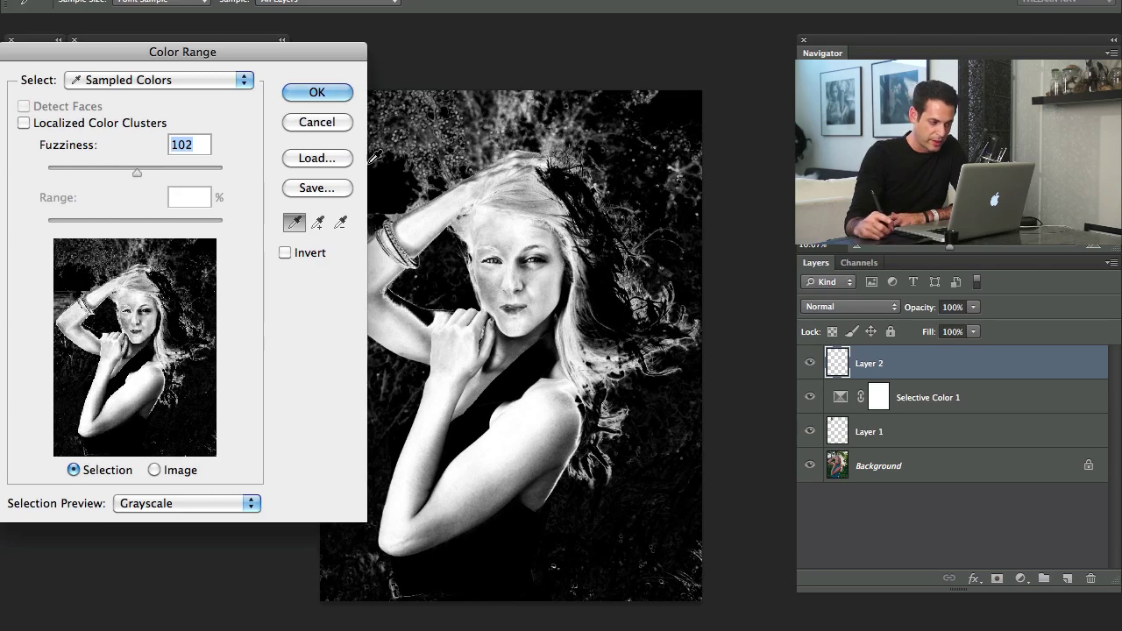
pyautogui.click(318, 92)
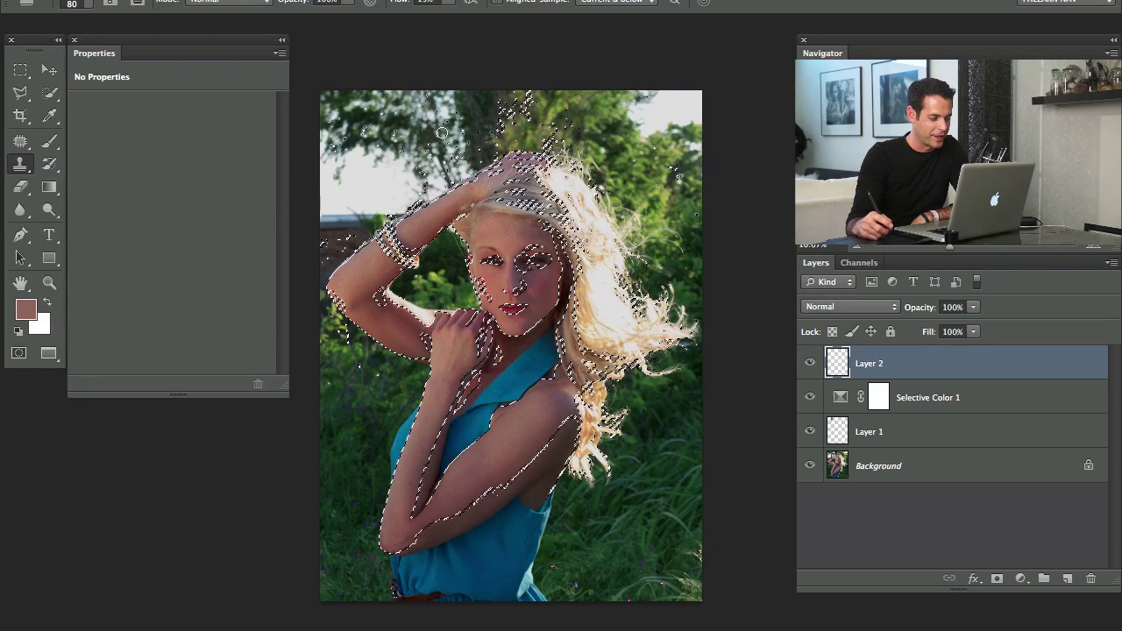
# - Add a Curves 1 adjustment layer masked to the skin selection
pyautogui.click(1020, 578)
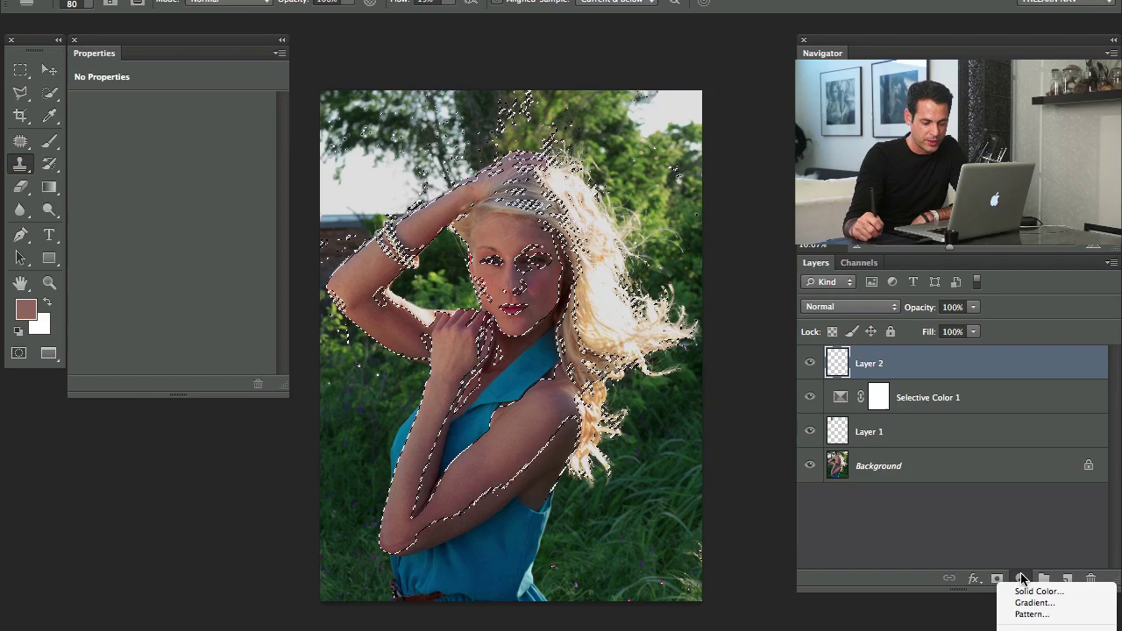
pyautogui.click(1031, 522)
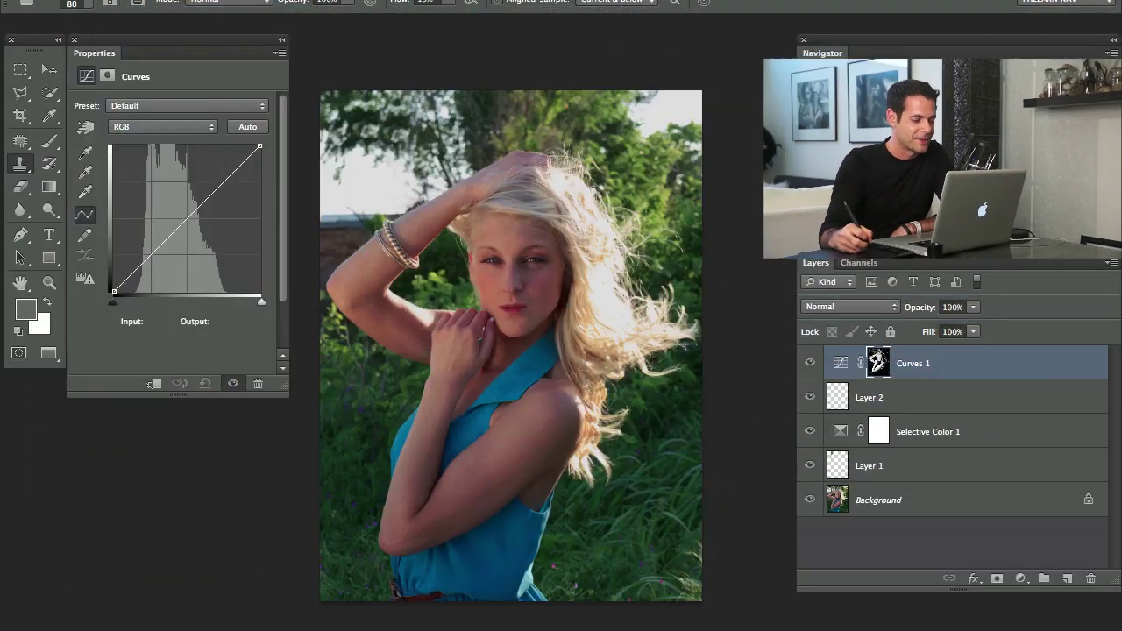
# - Pull the Red, Green and Blue curve midpoints down, then raise Green slightly
pyautogui.click(166, 130)
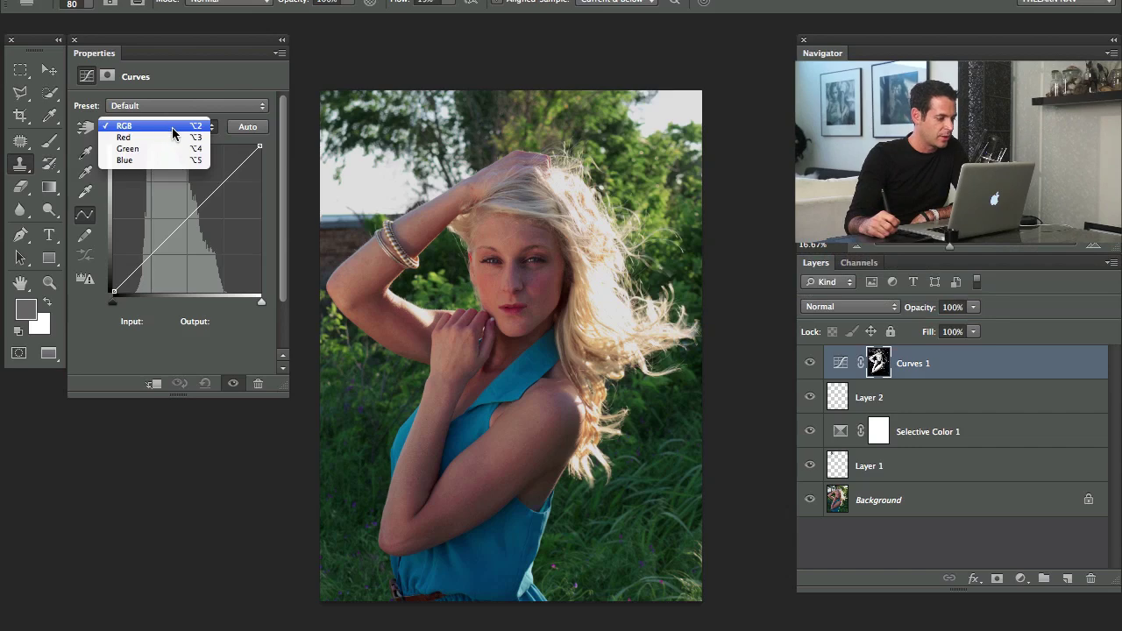
pyautogui.click(167, 138)
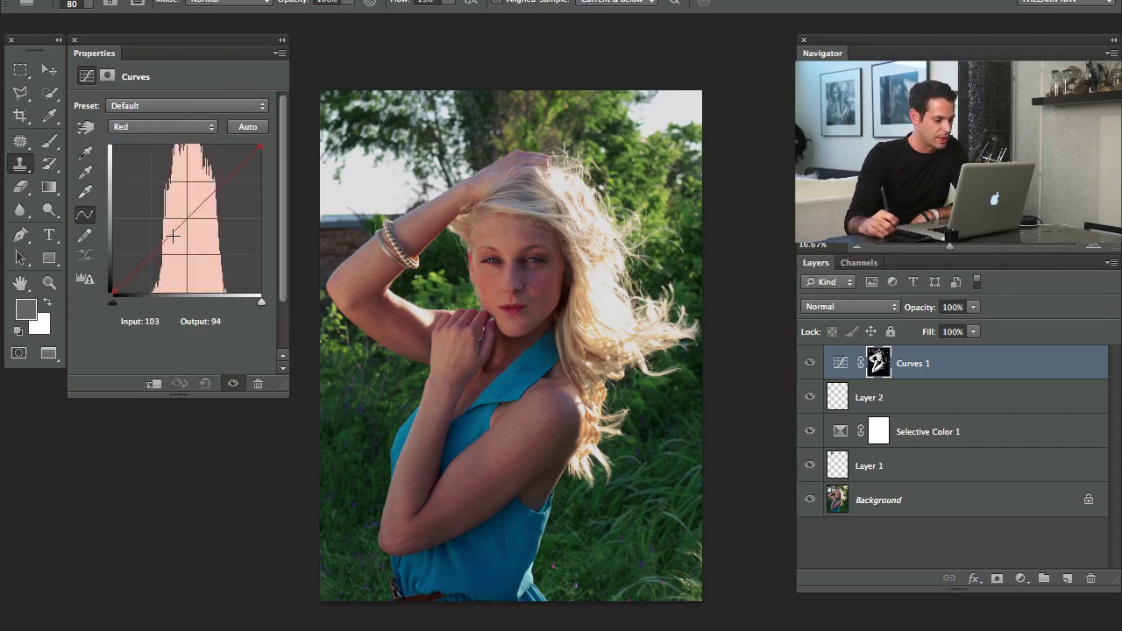
pyautogui.moveTo(167, 238)
pyautogui.mouseDown()
pyautogui.moveTo(182, 242)
pyautogui.moveTo(178, 269)
pyautogui.moveTo(180, 251)
pyautogui.mouseUp()
pyautogui.click(154, 131)
pyautogui.click(132, 140)
pyautogui.click(157, 130)
pyautogui.click(132, 140)
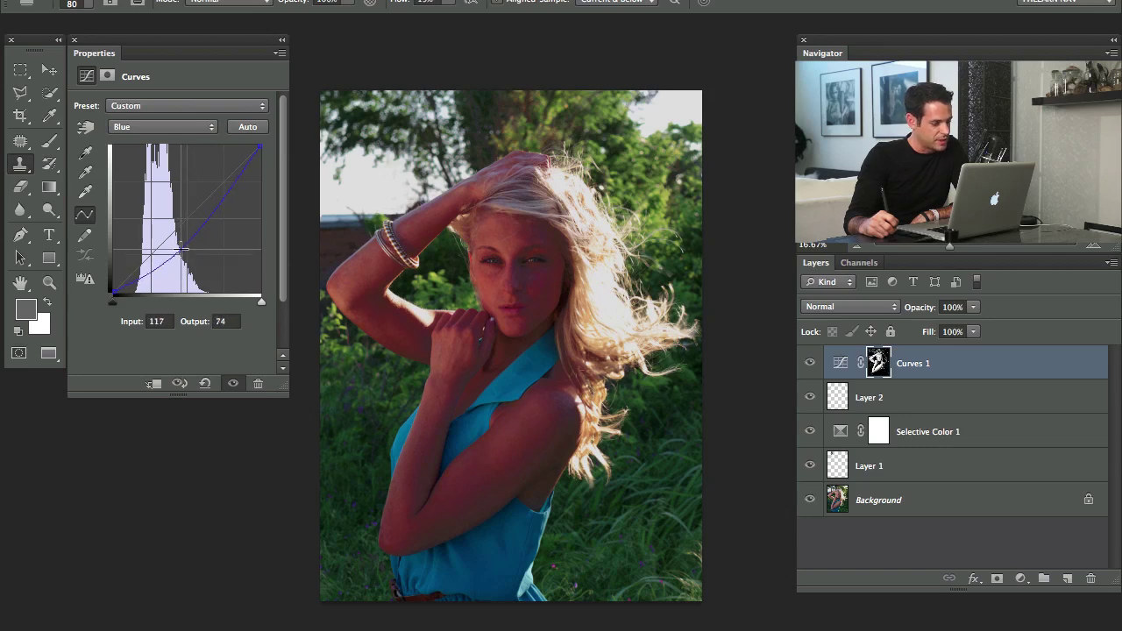
pyautogui.click(162, 127)
pyautogui.click(131, 112)
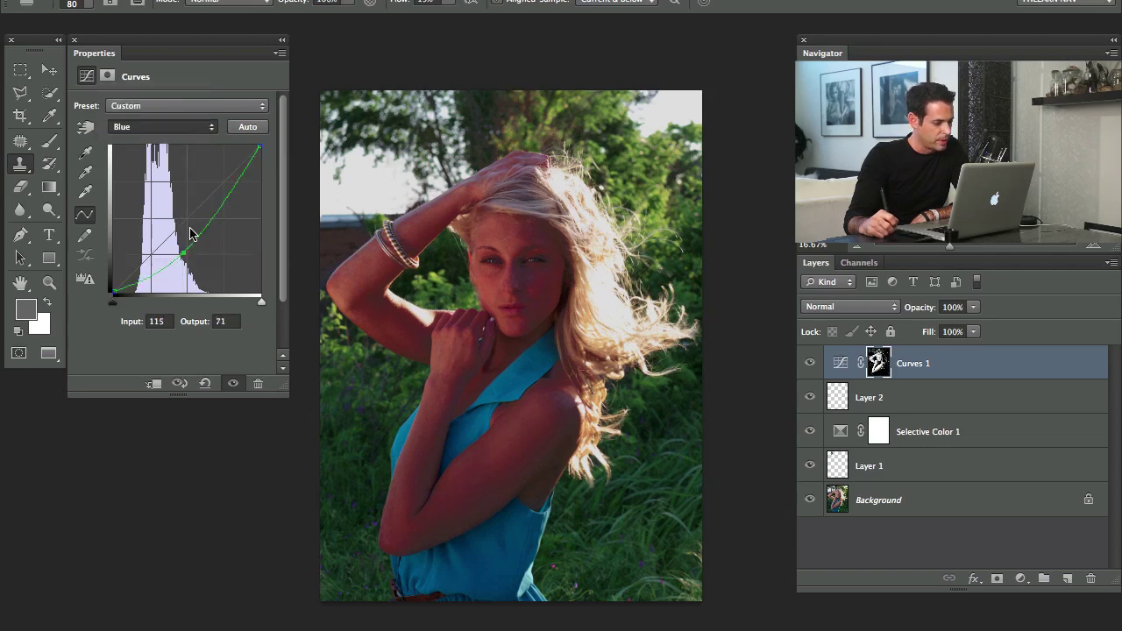
pyautogui.moveTo(181, 253); pyautogui.dragTo(178, 248)
# - Nudge the Red curve point and lower the Green curve point slightly
pyautogui.click(162, 127)
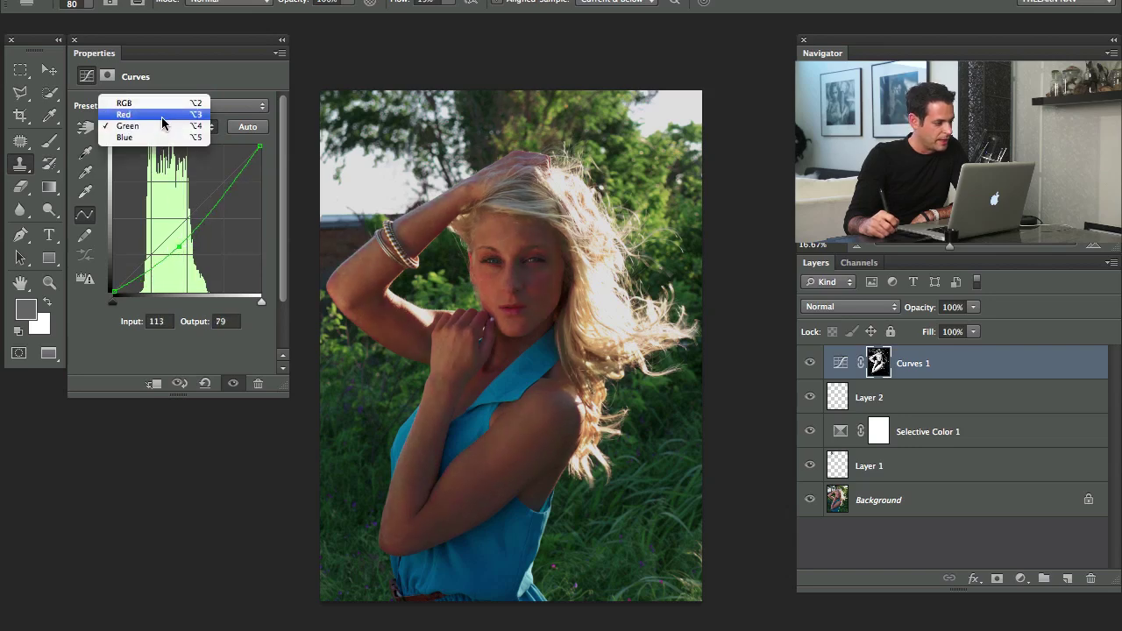
pyautogui.click(161, 115)
pyautogui.moveTo(176, 249)
pyautogui.mouseDown()
pyautogui.moveTo(156, 216)
pyautogui.moveTo(171, 250)
pyautogui.mouseUp()
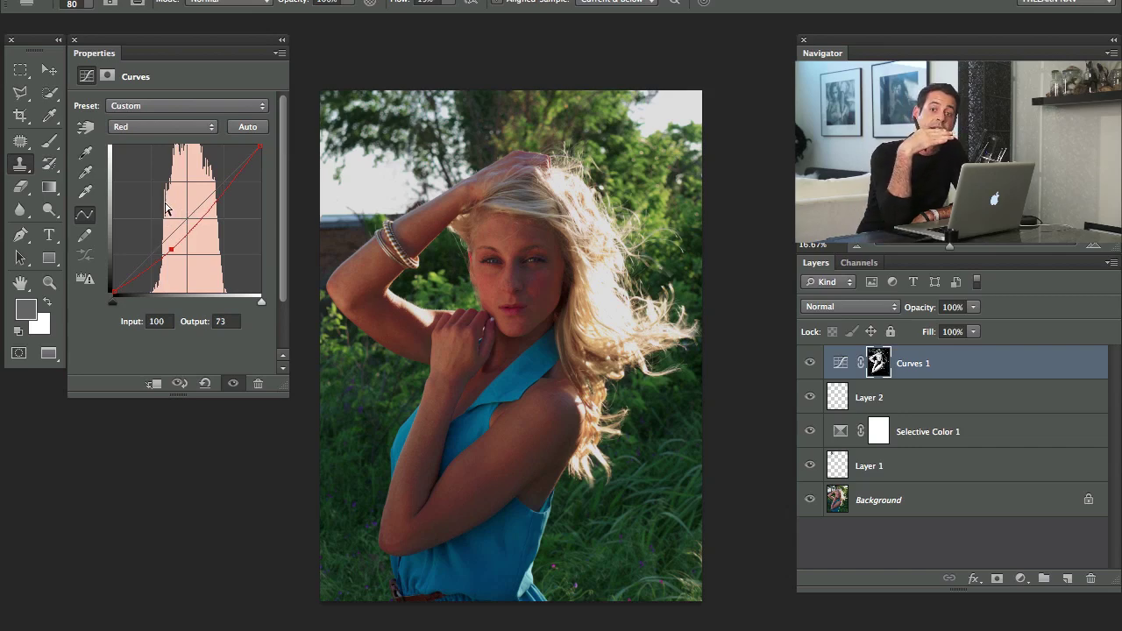
pyautogui.click(167, 127)
pyautogui.click(168, 140)
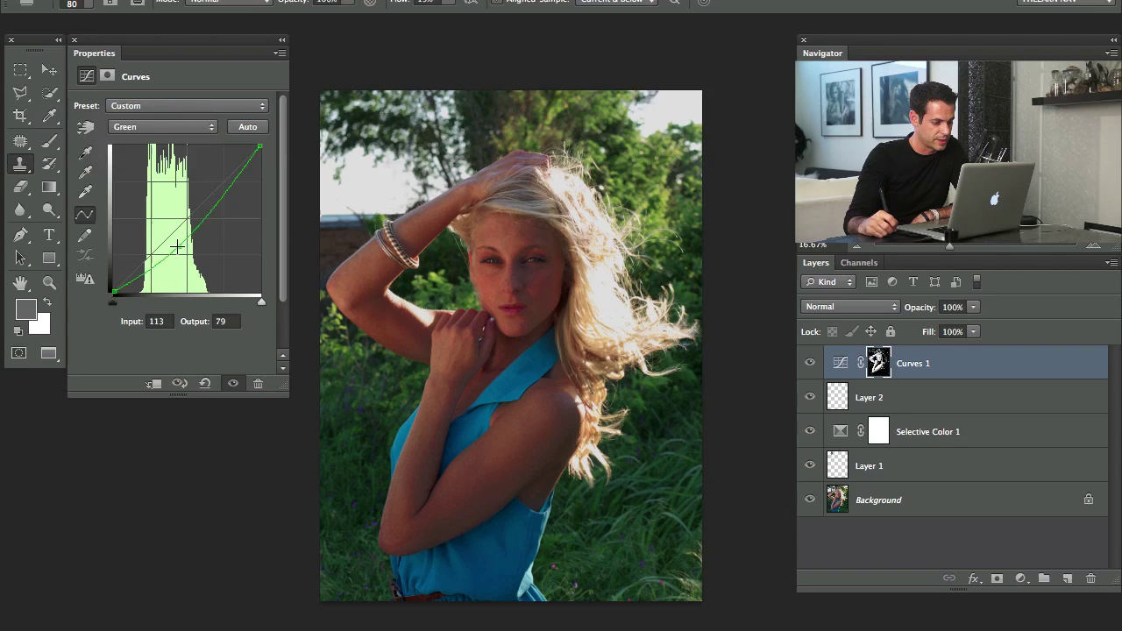
pyautogui.moveTo(177, 248)
pyautogui.mouseDown()
pyautogui.moveTo(177, 267)
pyautogui.moveTo(170, 252)
pyautogui.mouseUp()
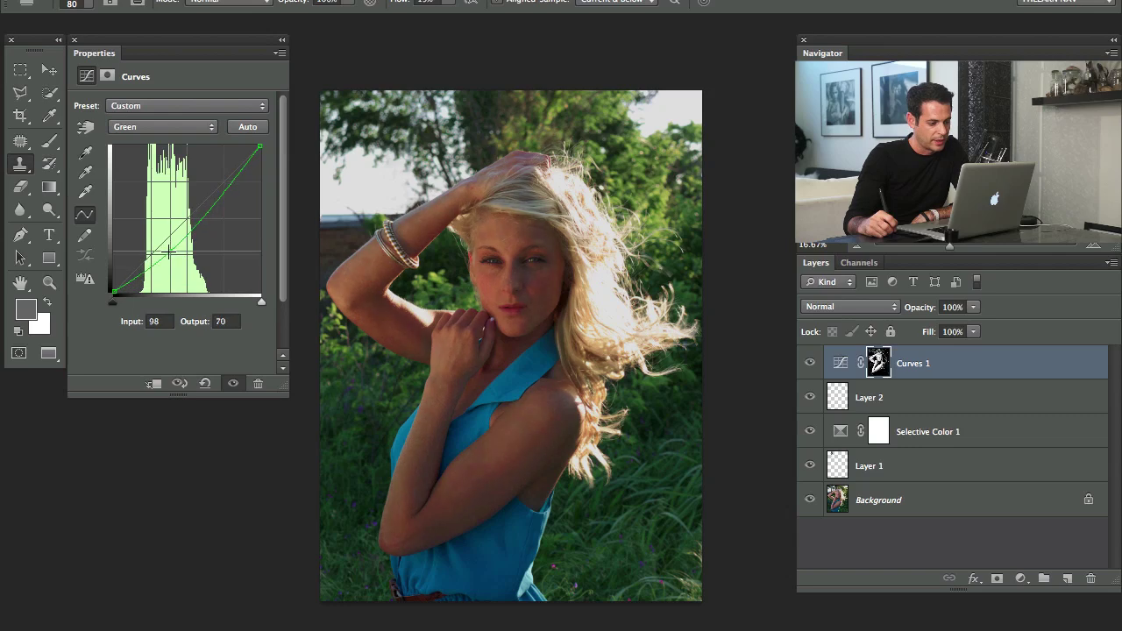
# - Set the Blue curve to 110→69 and the Red curve to 98→82
pyautogui.click(160, 127)
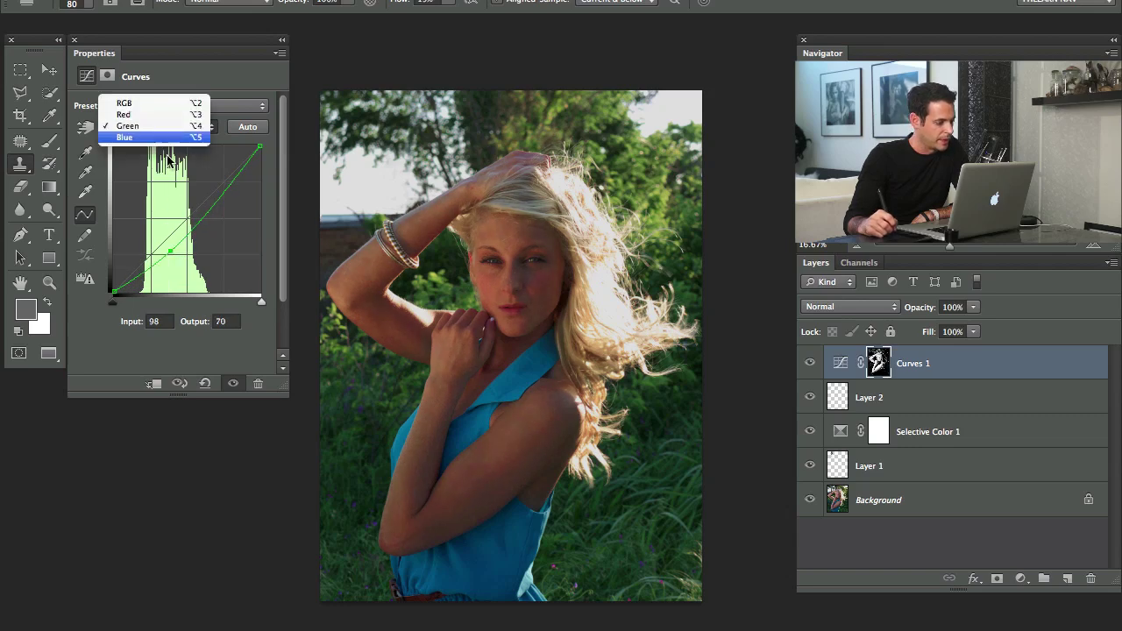
pyautogui.click(149, 139)
pyautogui.moveTo(173, 252); pyautogui.dragTo(178, 252)
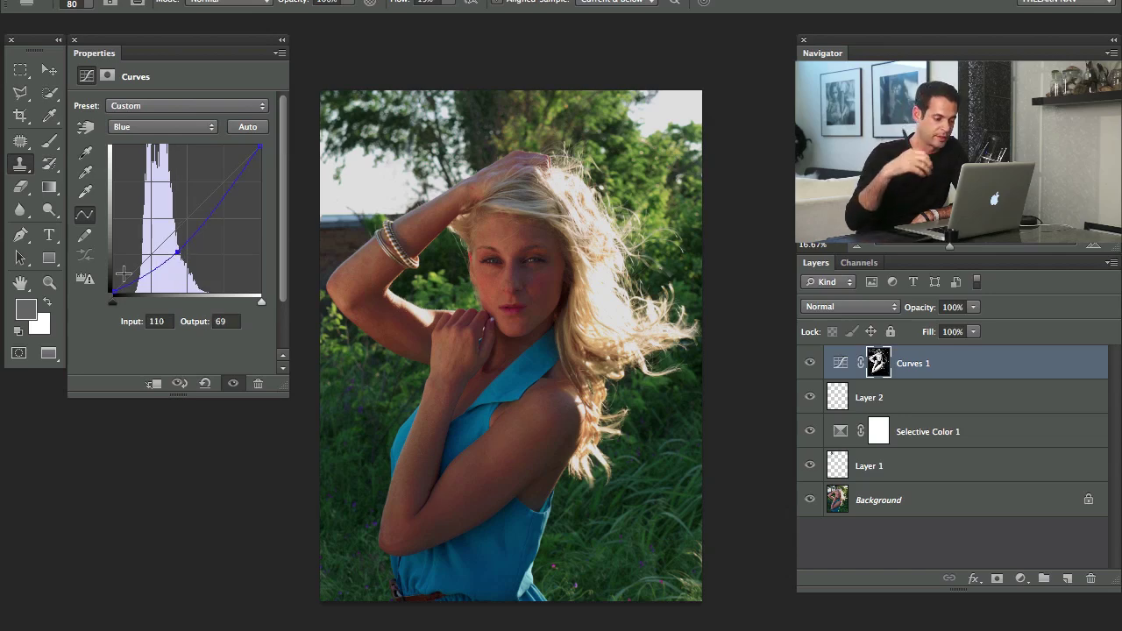
pyautogui.click(163, 128)
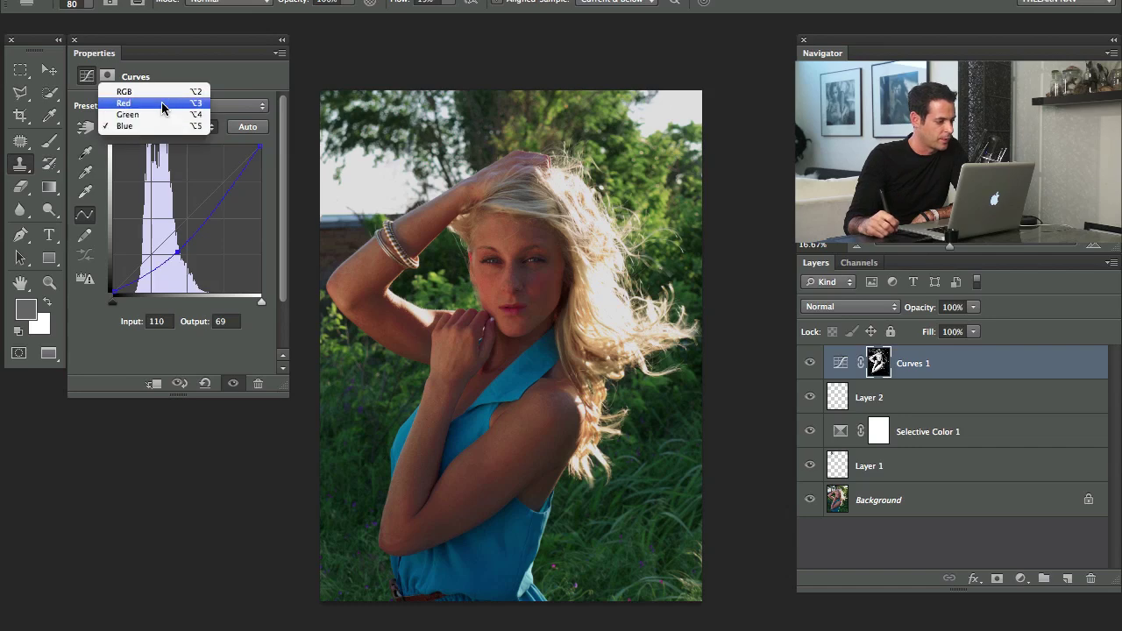
pyautogui.click(164, 109)
pyautogui.moveTo(175, 252); pyautogui.dragTo(173, 245)
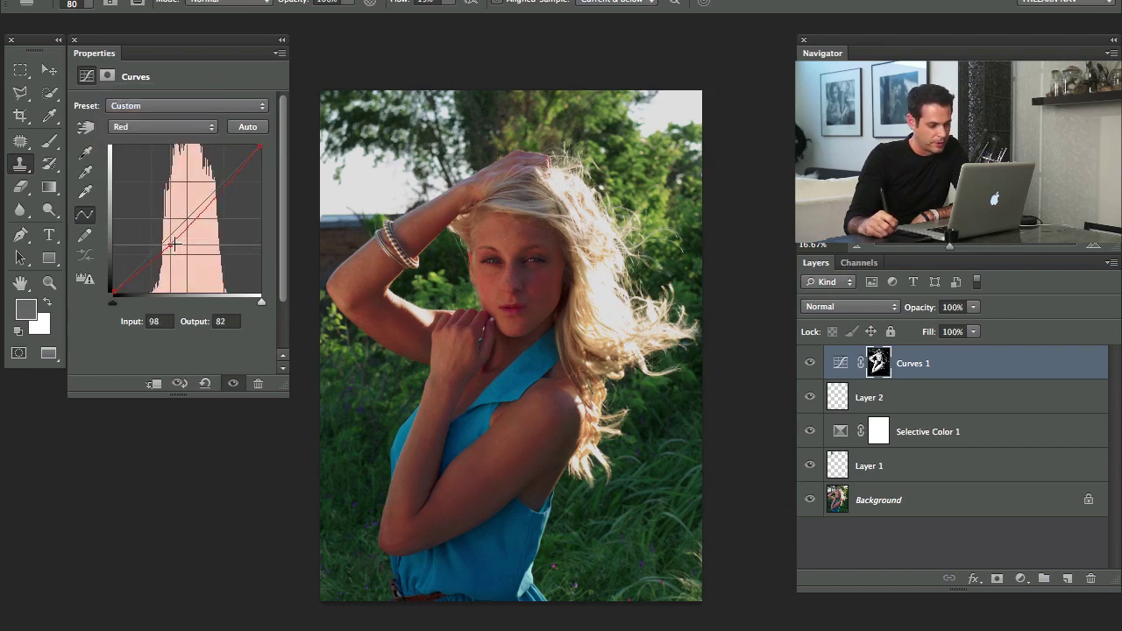
pyautogui.click(809, 363)
pyautogui.click(809, 363)
pyautogui.click(808, 365)
pyautogui.click(807, 367)
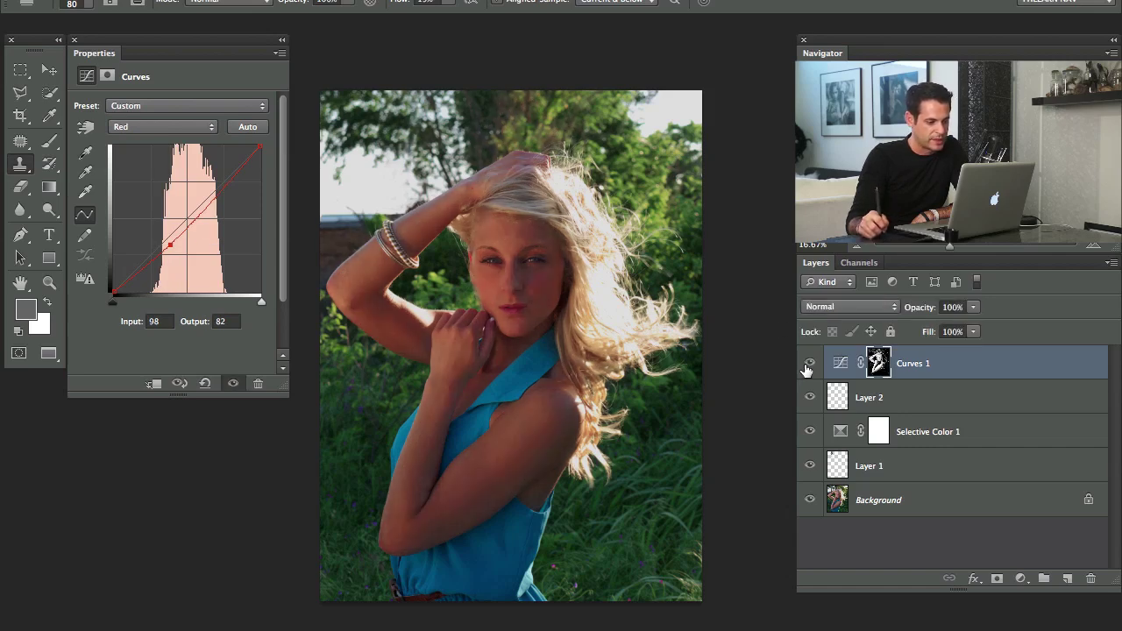
pyautogui.click(808, 366)
pyautogui.click(808, 367)
pyautogui.click(808, 369)
pyautogui.click(808, 371)
pyautogui.click(809, 373)
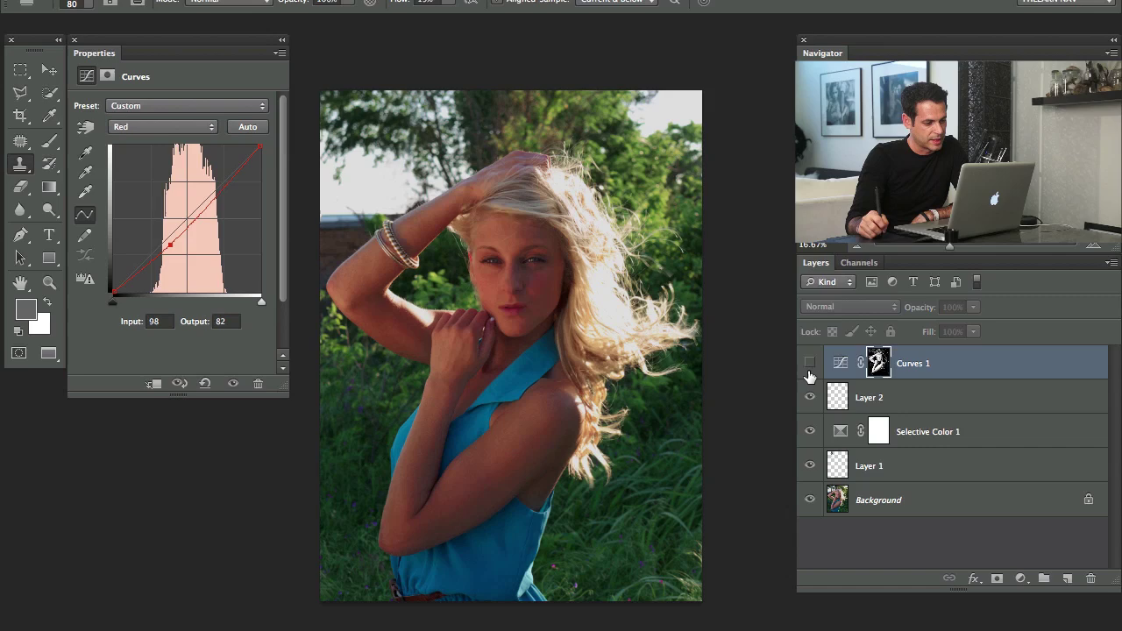
pyautogui.click(810, 375)
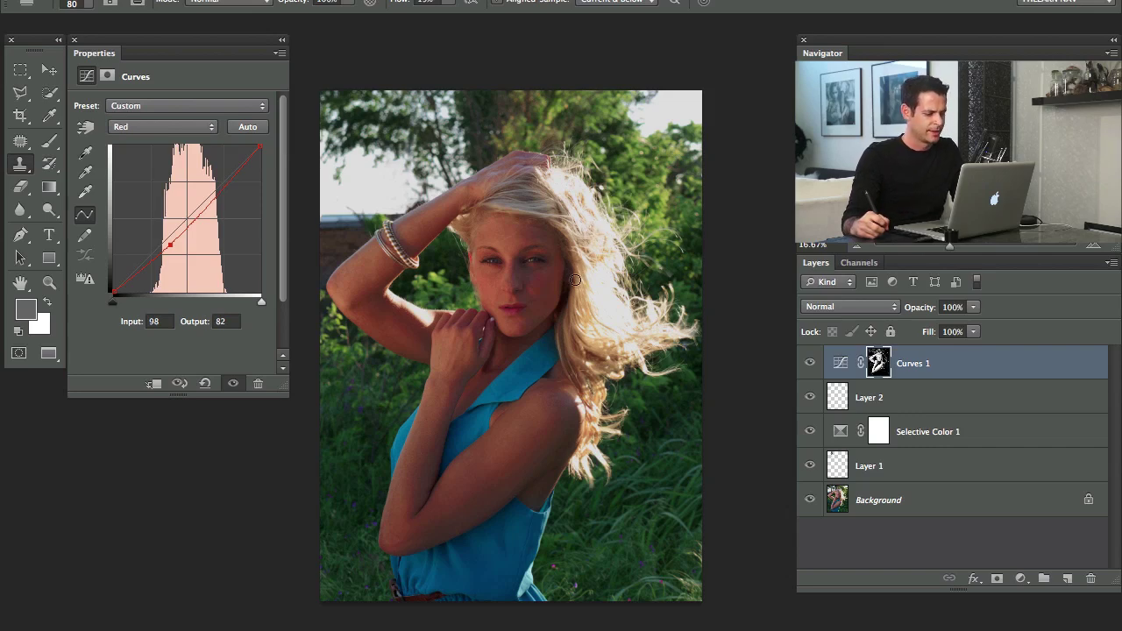
pyautogui.keyDown('alt'); pyautogui.click(809, 501); pyautogui.keyUp('alt')
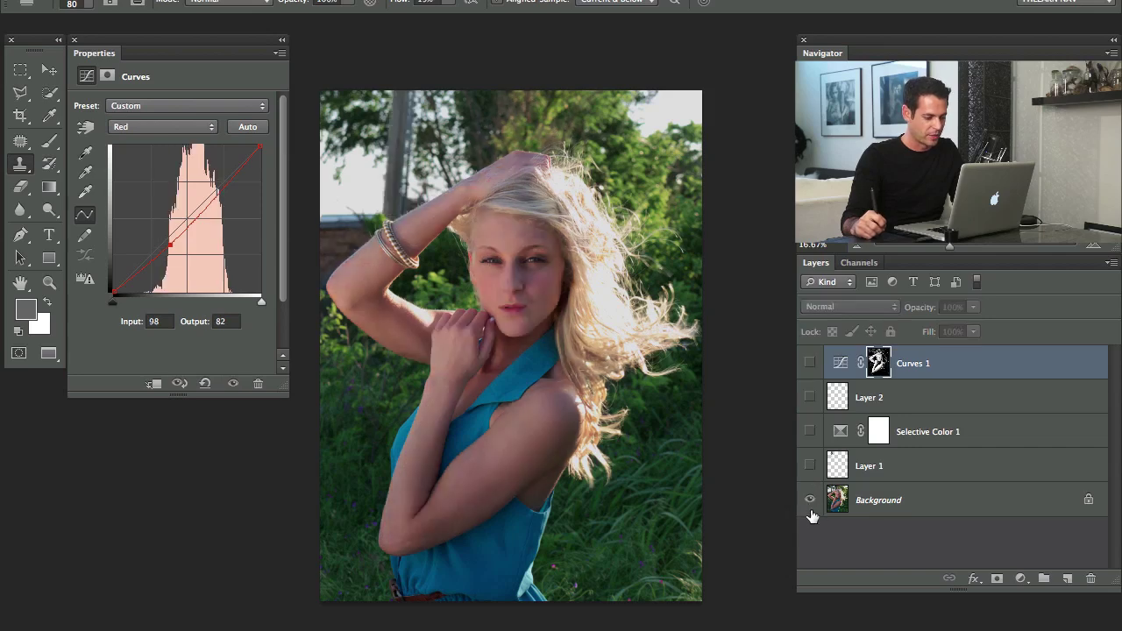
pyautogui.keyDown('alt'); pyautogui.click(809, 501); pyautogui.keyUp('alt')
pyautogui.keyDown('alt'); pyautogui.click(809, 501); pyautogui.keyUp('alt')
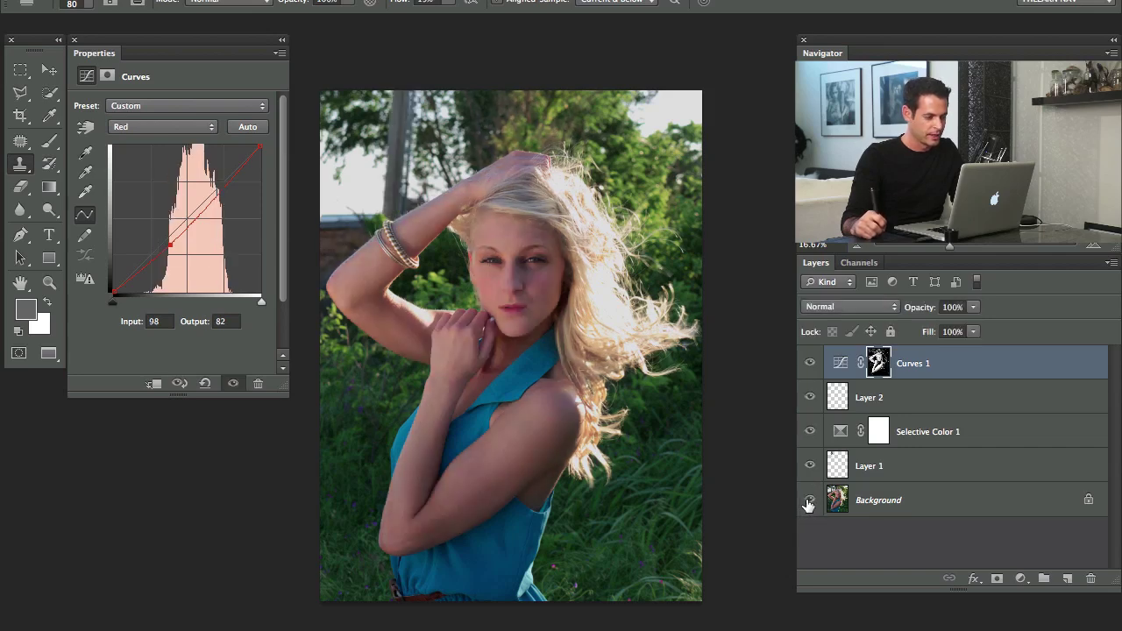
pyautogui.keyDown('alt'); pyautogui.click(809, 501); pyautogui.keyUp('alt')
pyautogui.keyDown('alt'); pyautogui.click(809, 501); pyautogui.keyUp('alt')
pyautogui.keyDown('alt'); pyautogui.click(809, 501); pyautogui.keyUp('alt')
pyautogui.keyDown('alt'); pyautogui.click(809, 500); pyautogui.keyUp('alt')
pyautogui.keyDown('alt'); pyautogui.click(809, 501); pyautogui.keyUp('alt')
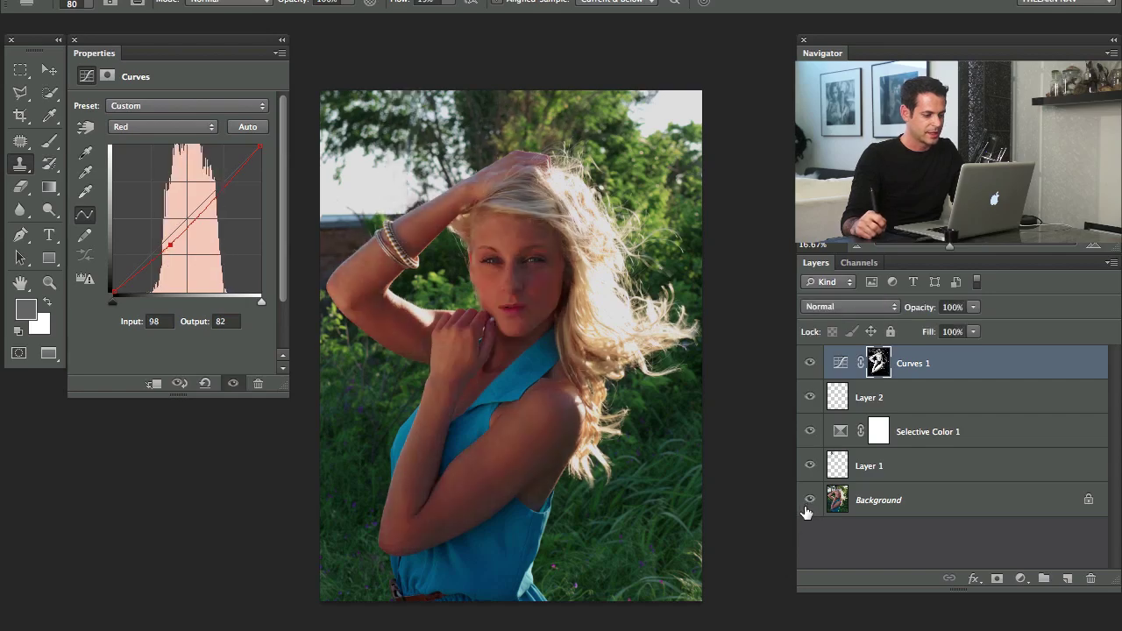